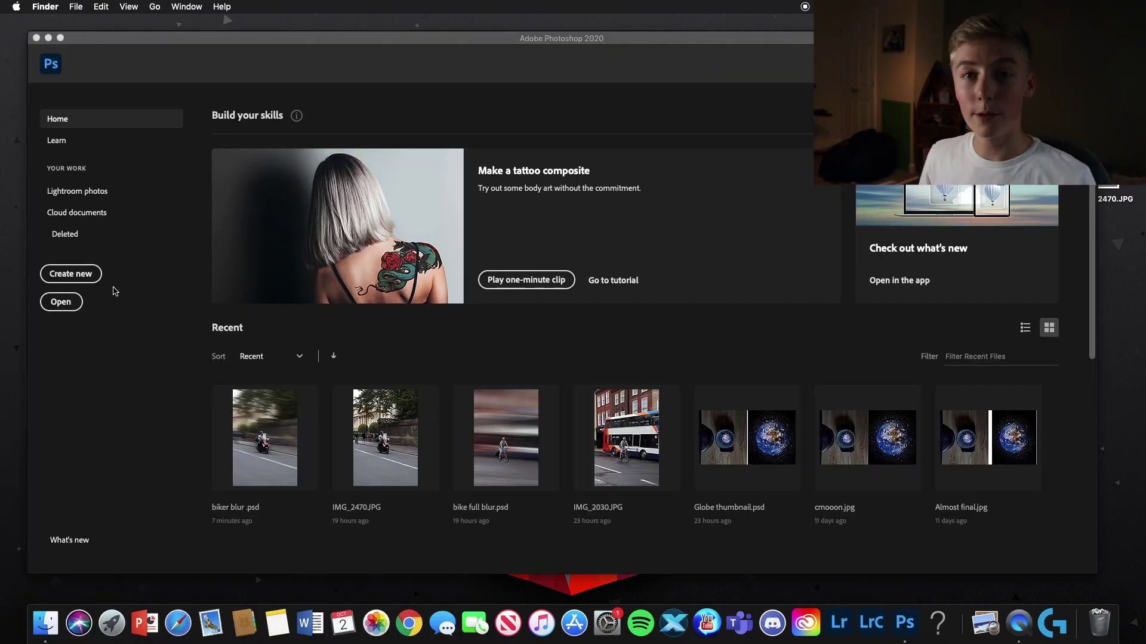
Open IMG_2470.JPG, the red motorbike street photo, from the Desktop
left_click(76, 301)
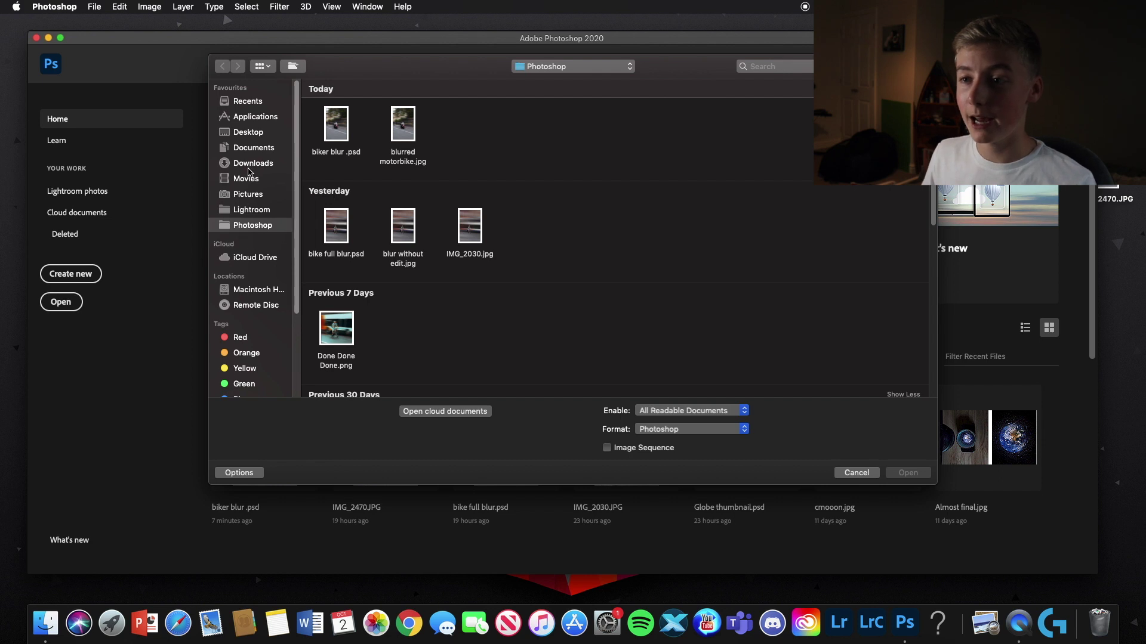
left_click(257, 133)
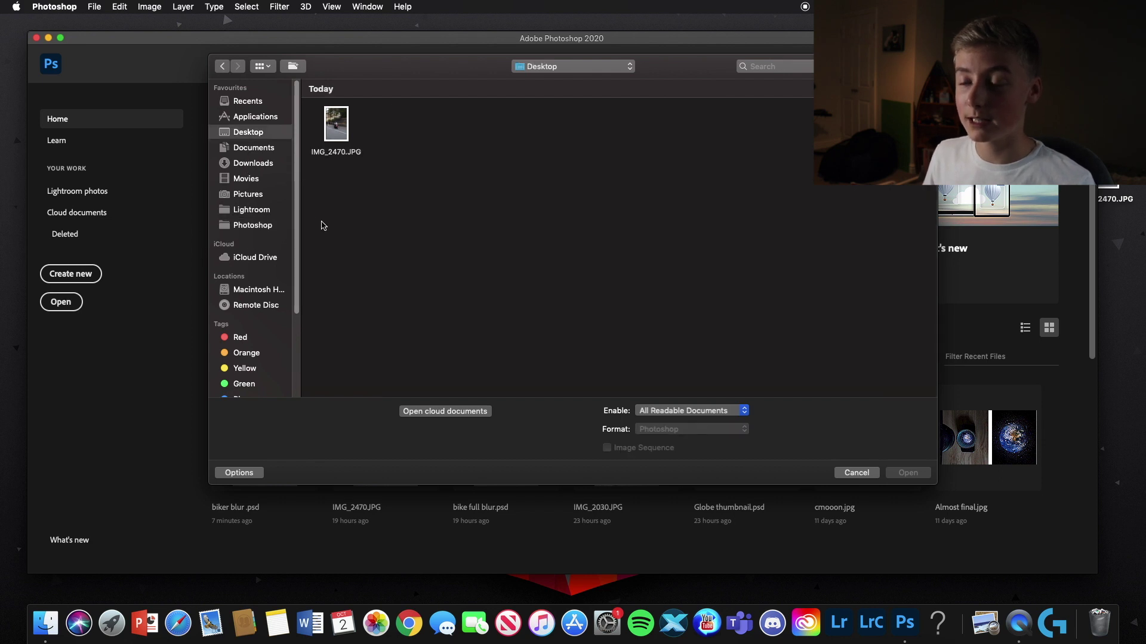
left_click(340, 134)
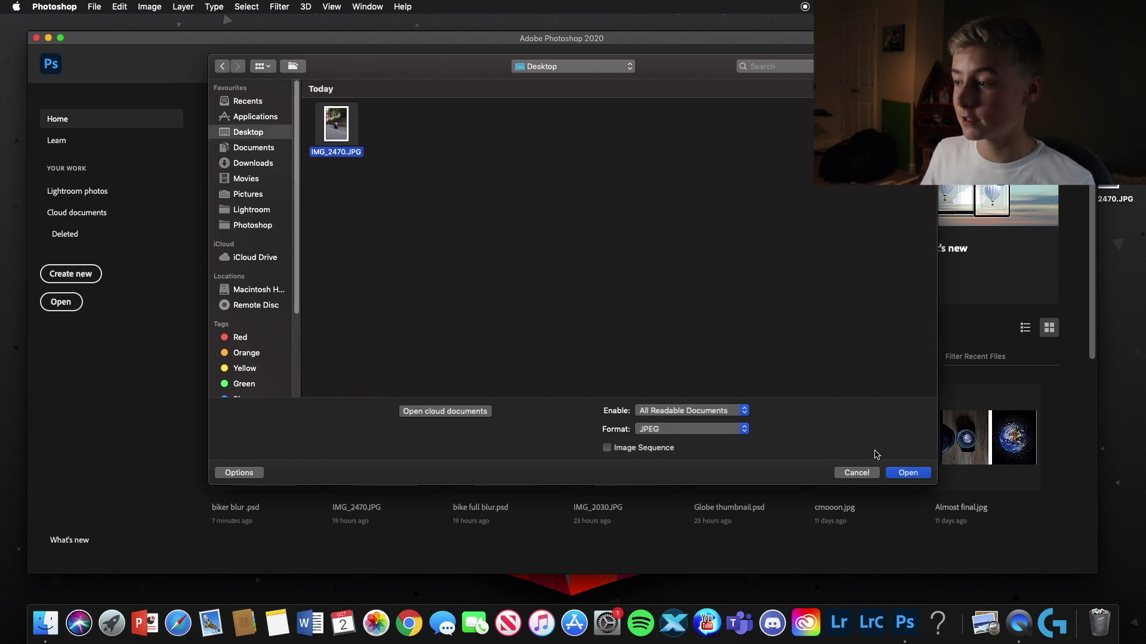
left_click(907, 473)
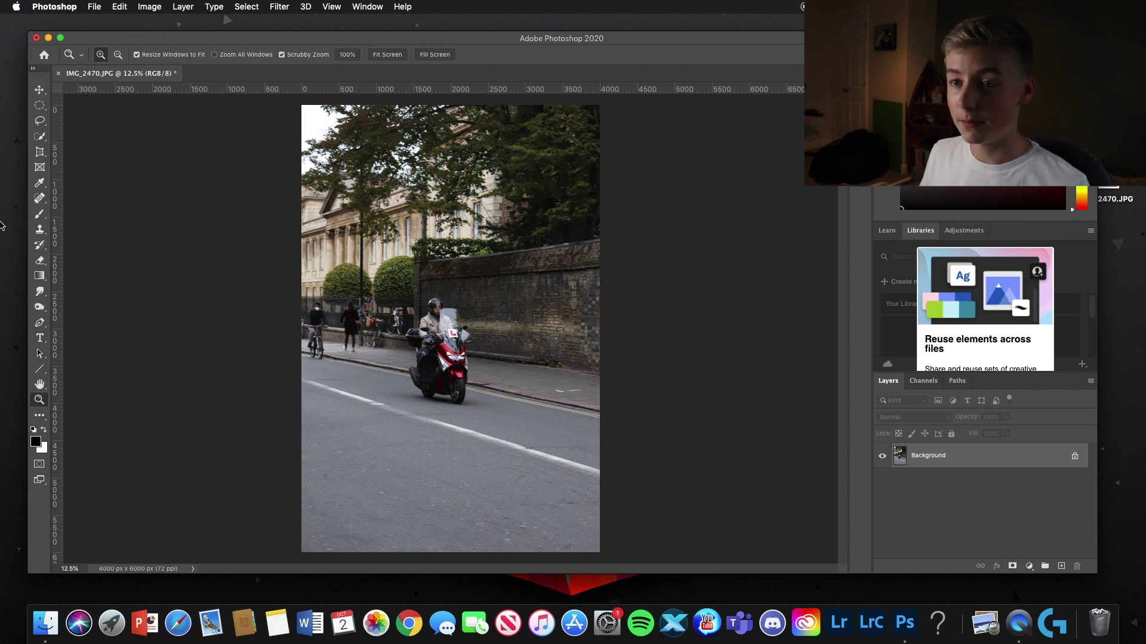
Unlock the Background into Layer 0 and convert it to a smart object
left_click(40, 90)
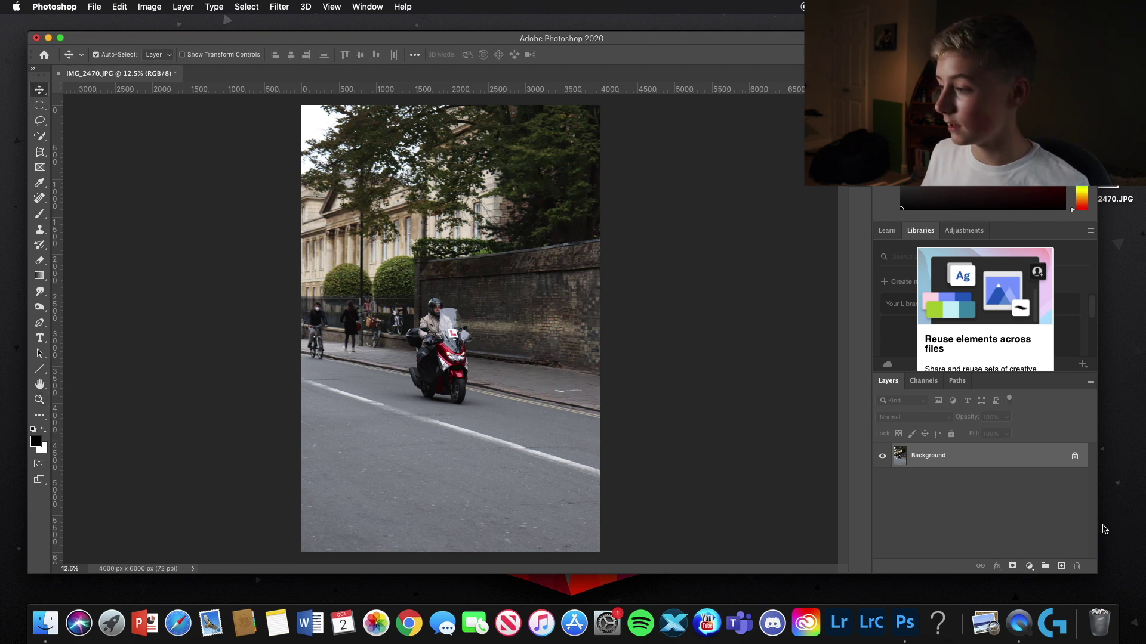
left_click(1075, 457)
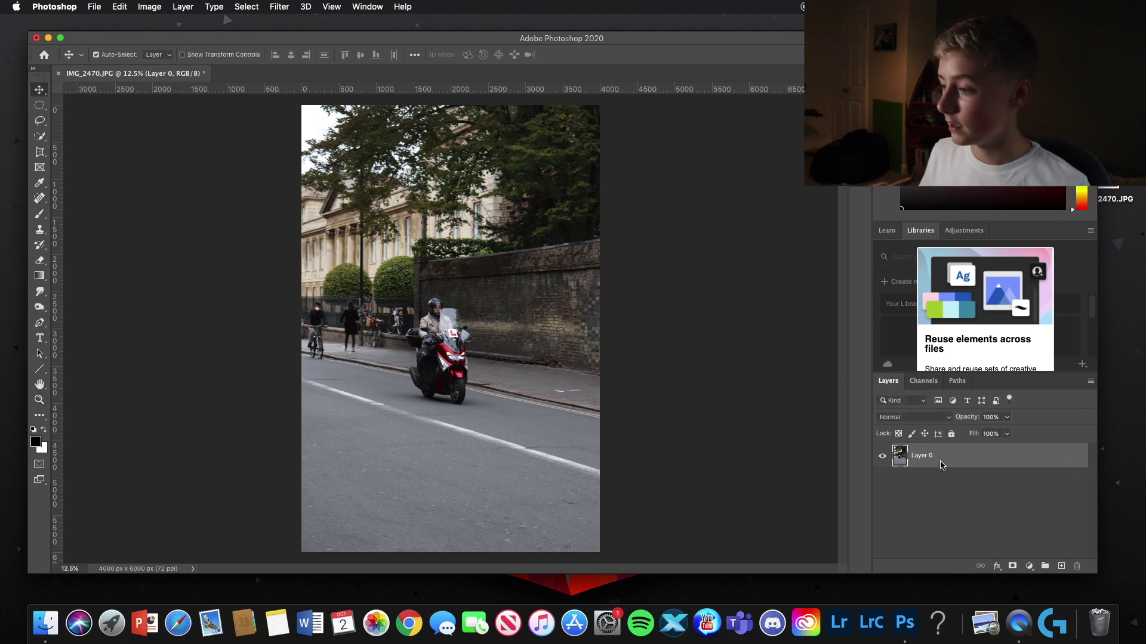
right_click(941, 464)
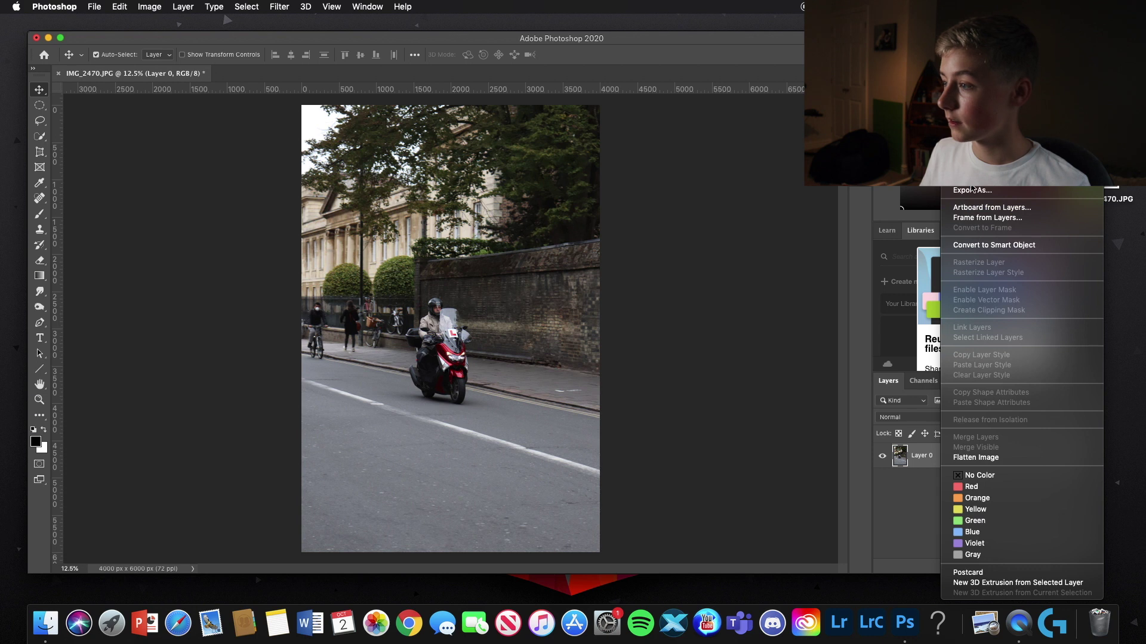
left_click(985, 244)
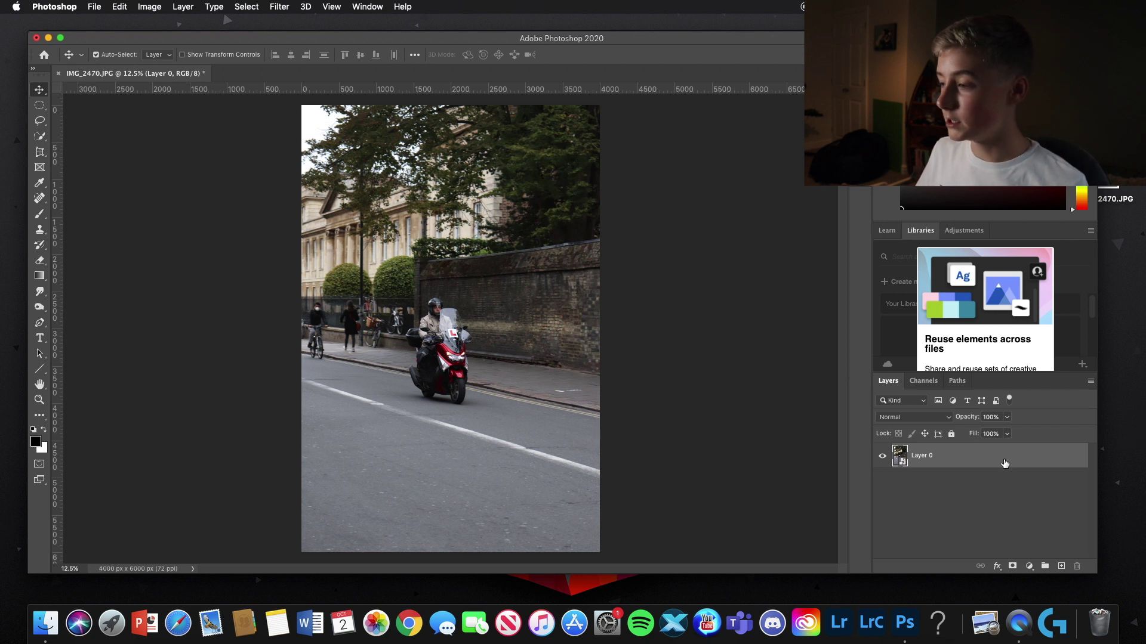
Duplicate Layer 0 as a new layer named 'blur'
right_click(930, 460)
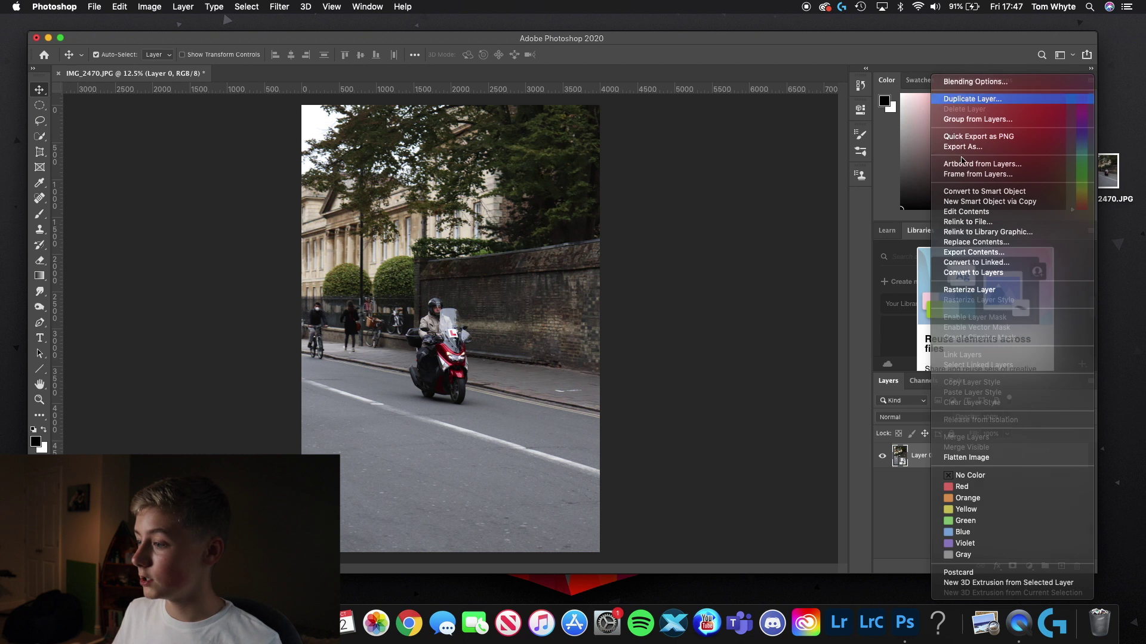
left_click(973, 99)
key("BackSpace")
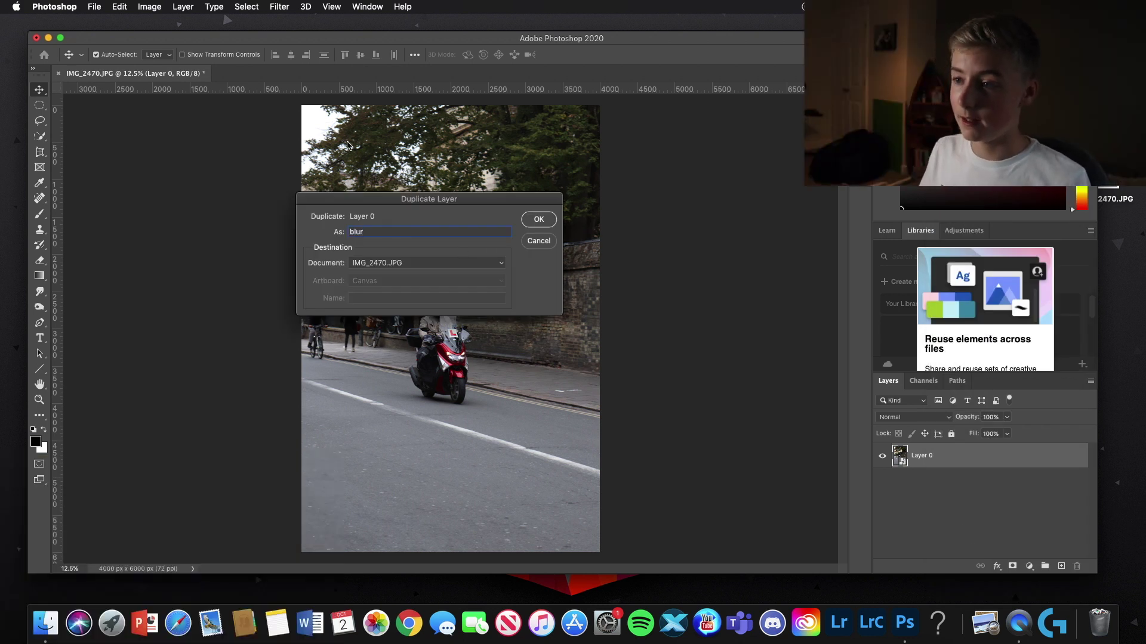
left_click(531, 218)
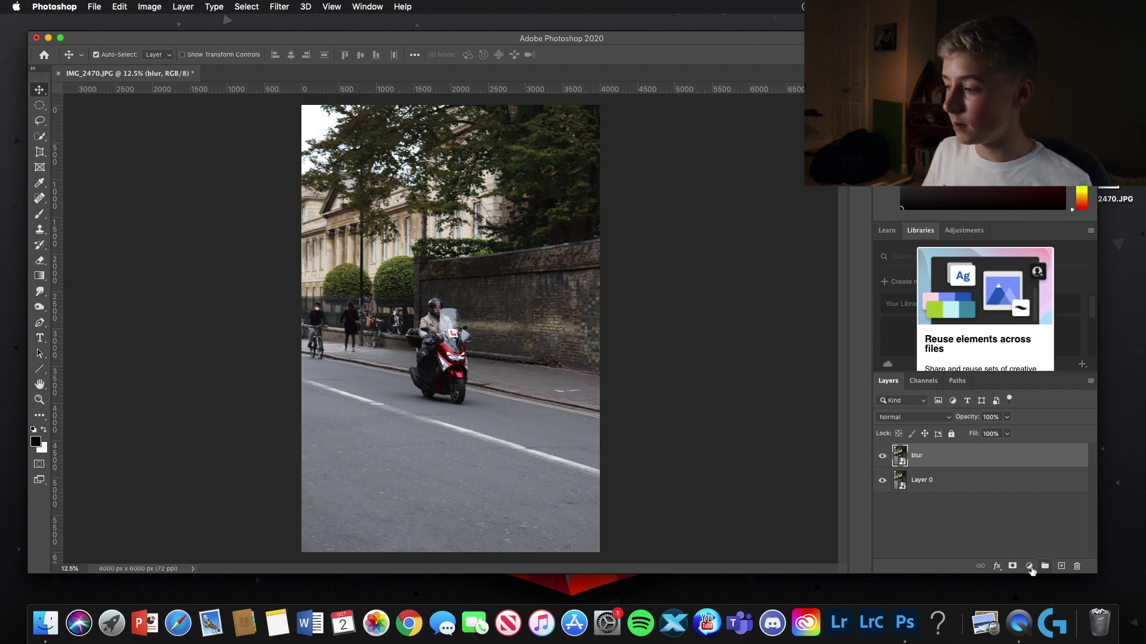
Add a white mask to the blur layer, retarget its image thumbnail, and show Blur Gallery filters
left_click(1012, 566)
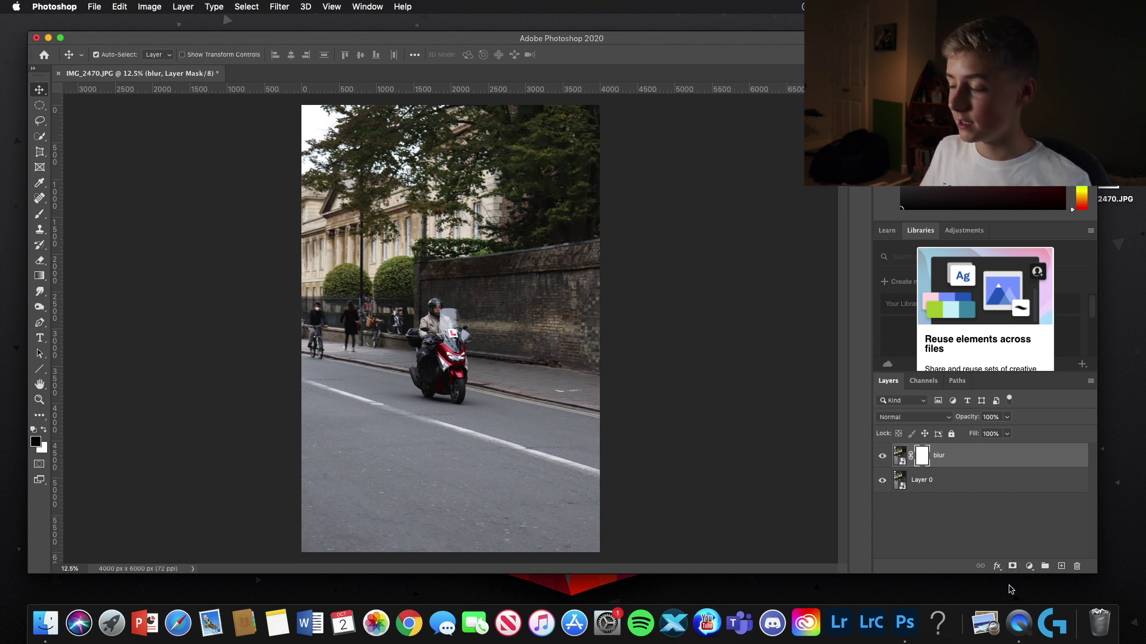
key("z")
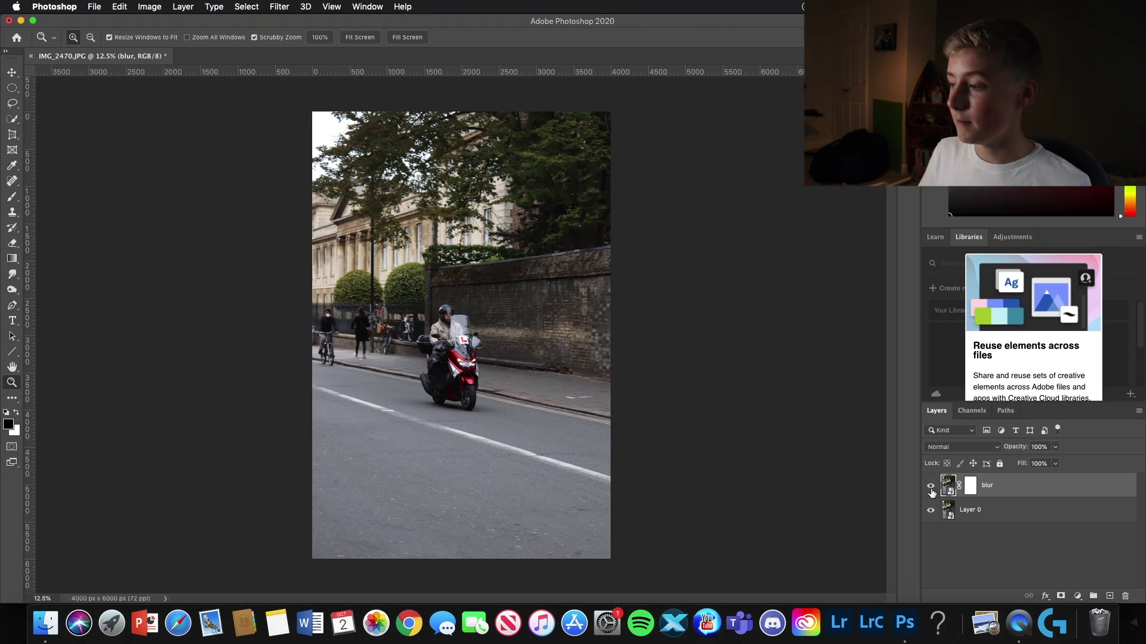
left_click(949, 486)
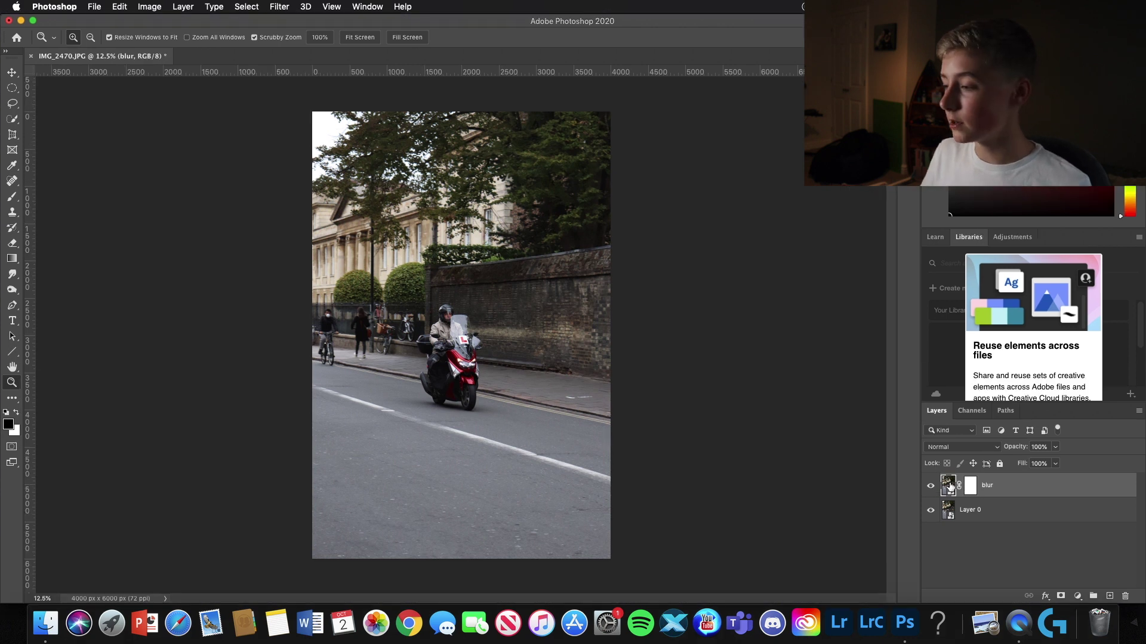
left_click(279, 6)
mouse_move(294, 161)
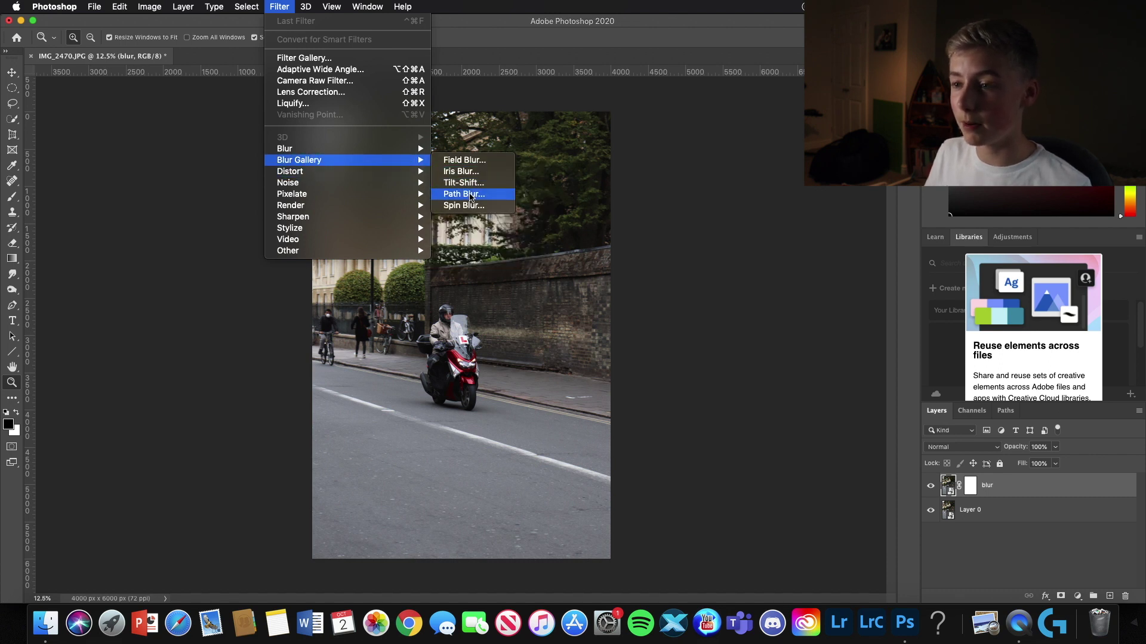
Add a Path Blur with its path stretched horizontally across the scooter to both photo edges
left_click(466, 194)
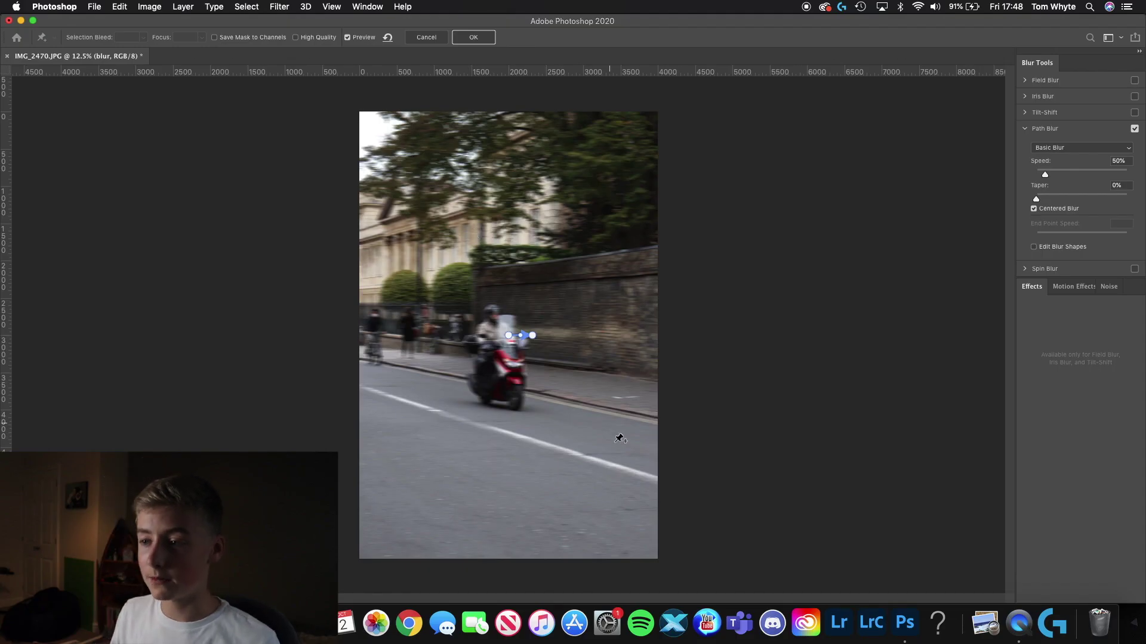
left_click_drag(532, 336, 558, 349)
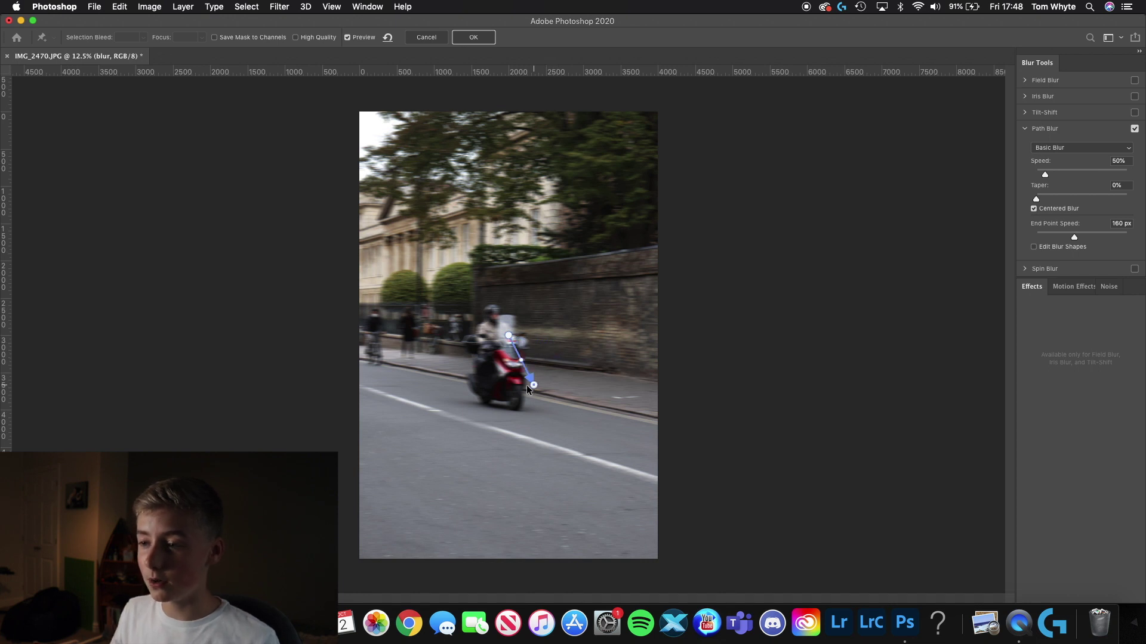
left_click_drag(528, 388, 334, 310)
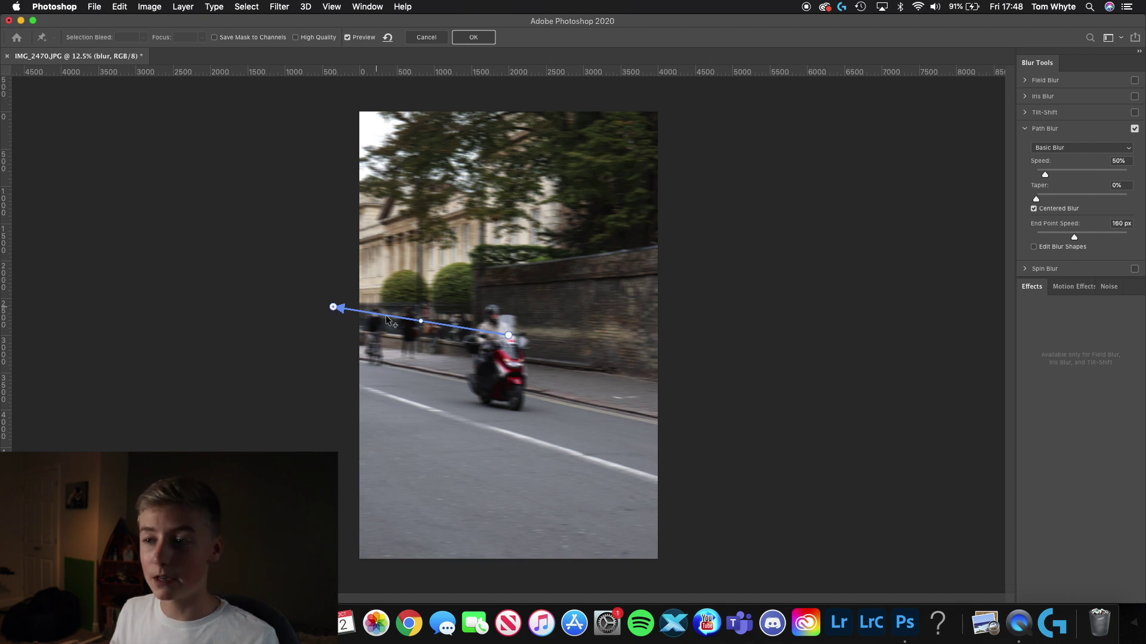
left_click_drag(342, 310, 324, 306)
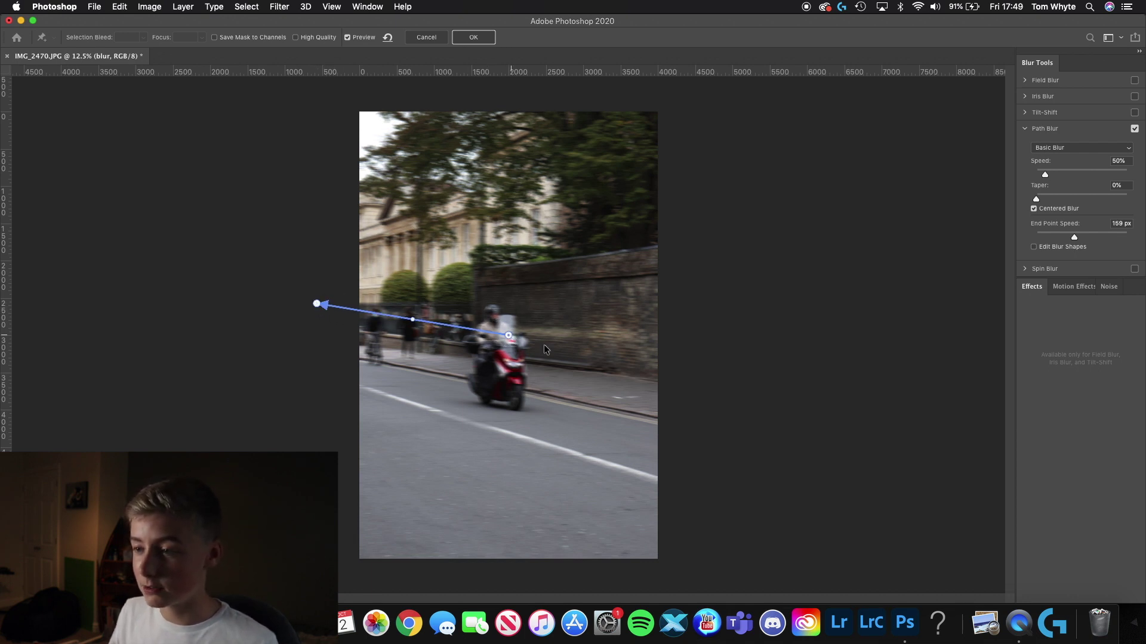
left_click_drag(543, 349, 720, 356)
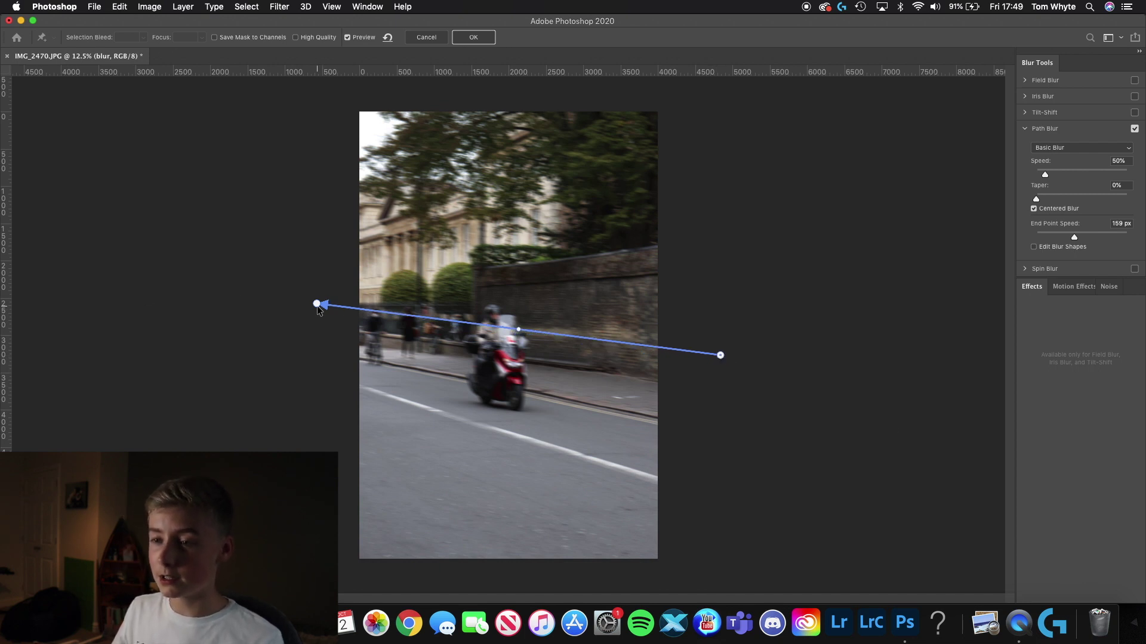
left_click_drag(317, 305, 314, 304)
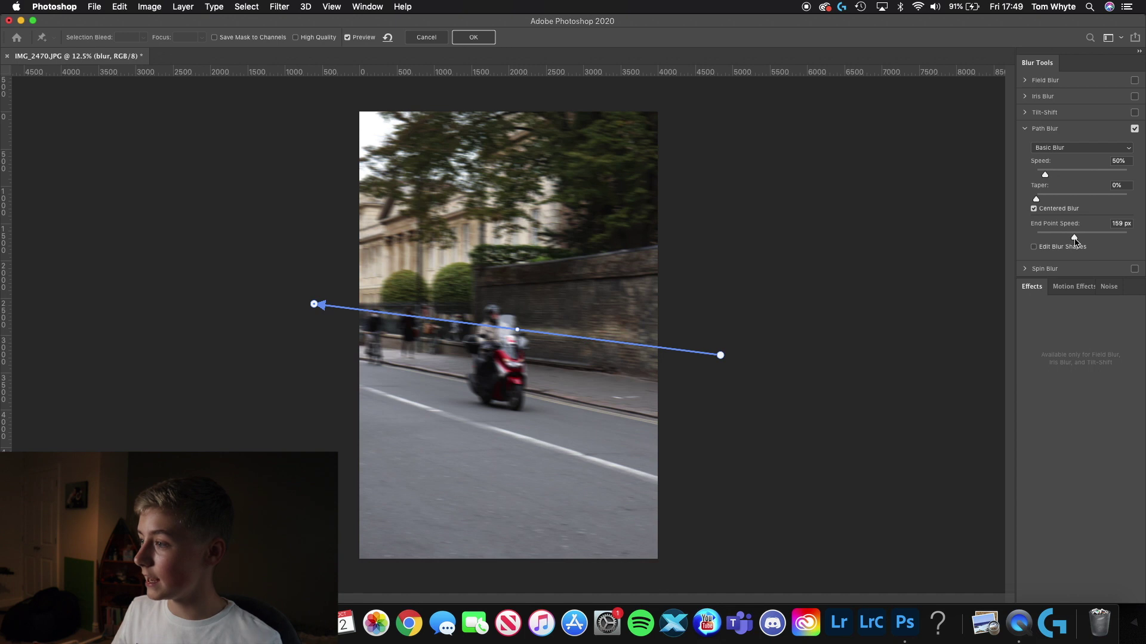
Set the path blur's End Point Speed to 2000 px
left_click_drag(1074, 239, 1127, 238)
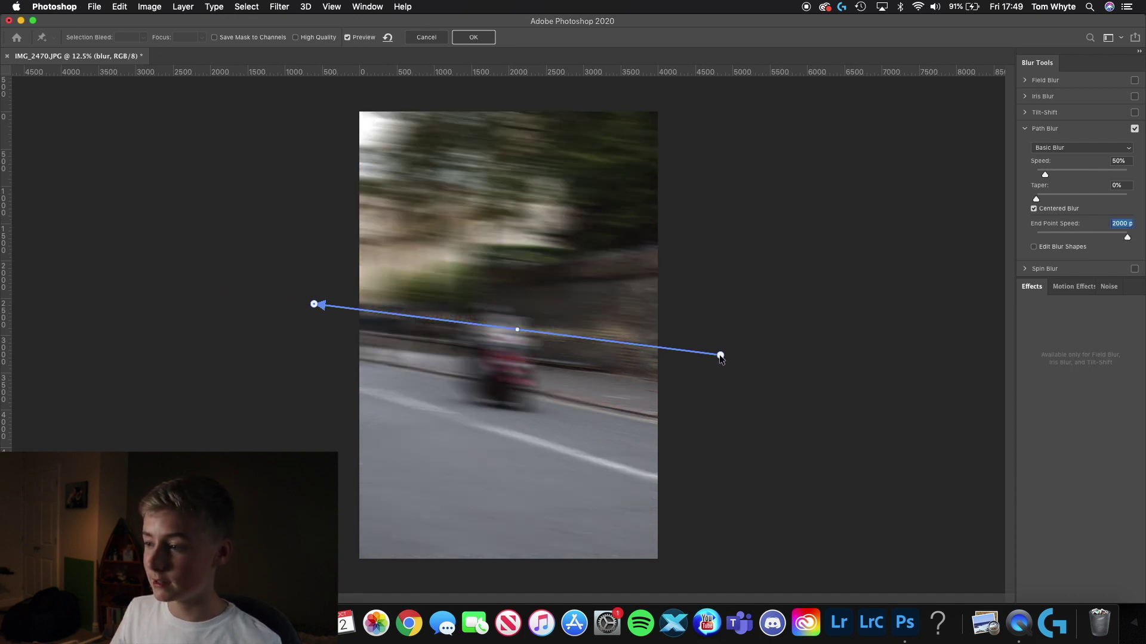
key("super+z")
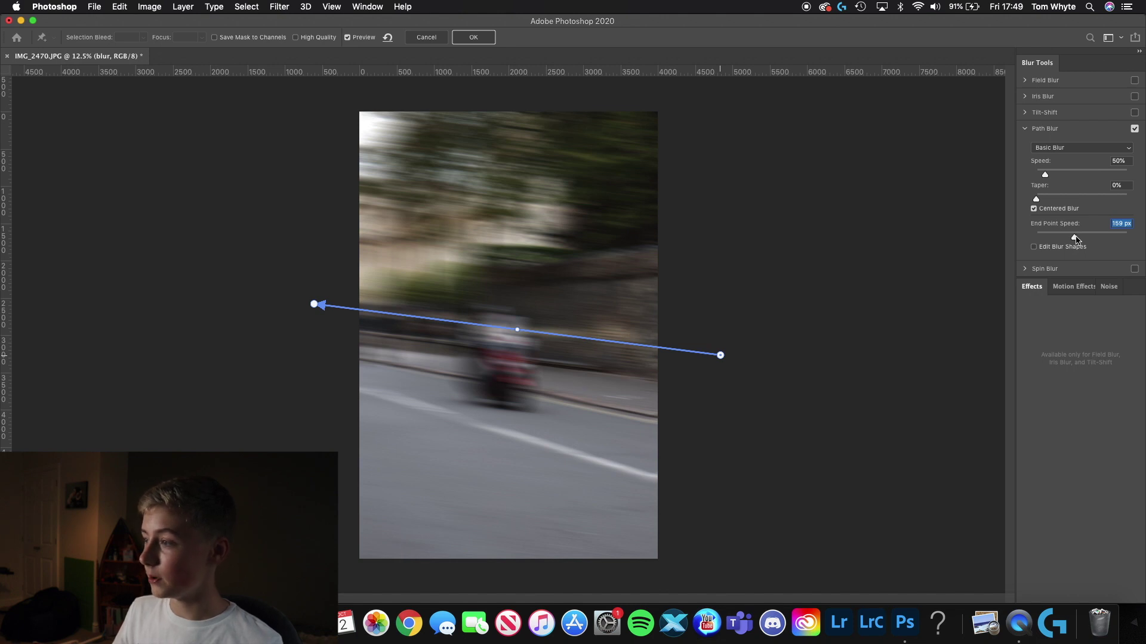
left_click_drag(1076, 238, 1143, 232)
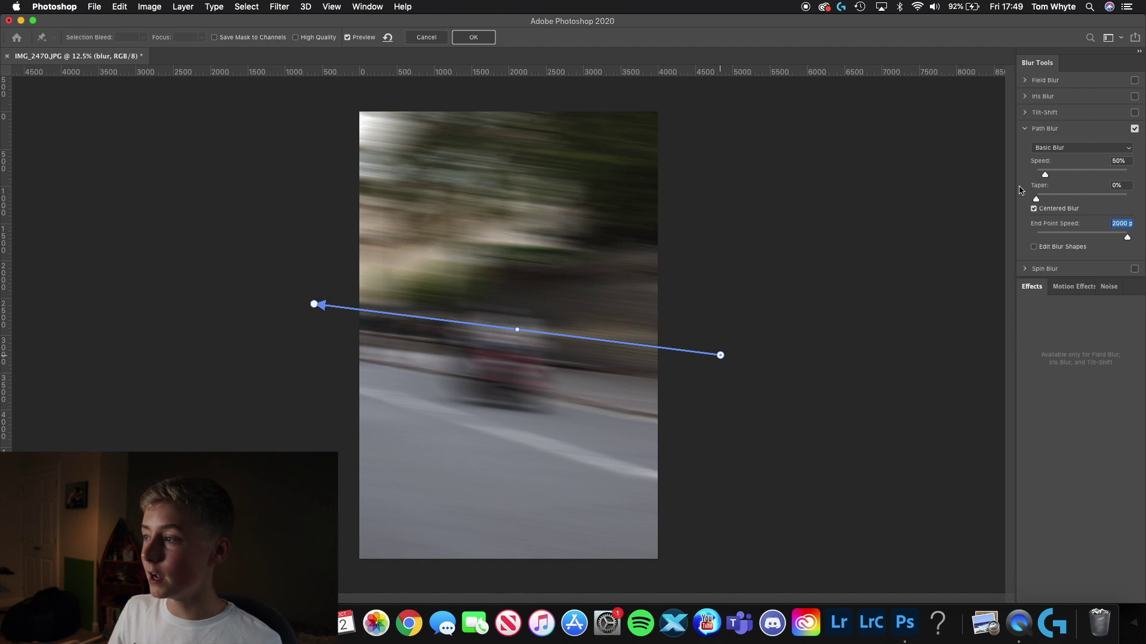
Set the path blur Taper to 100% and settle Speed at about 108%
left_click_drag(1037, 202, 1143, 205)
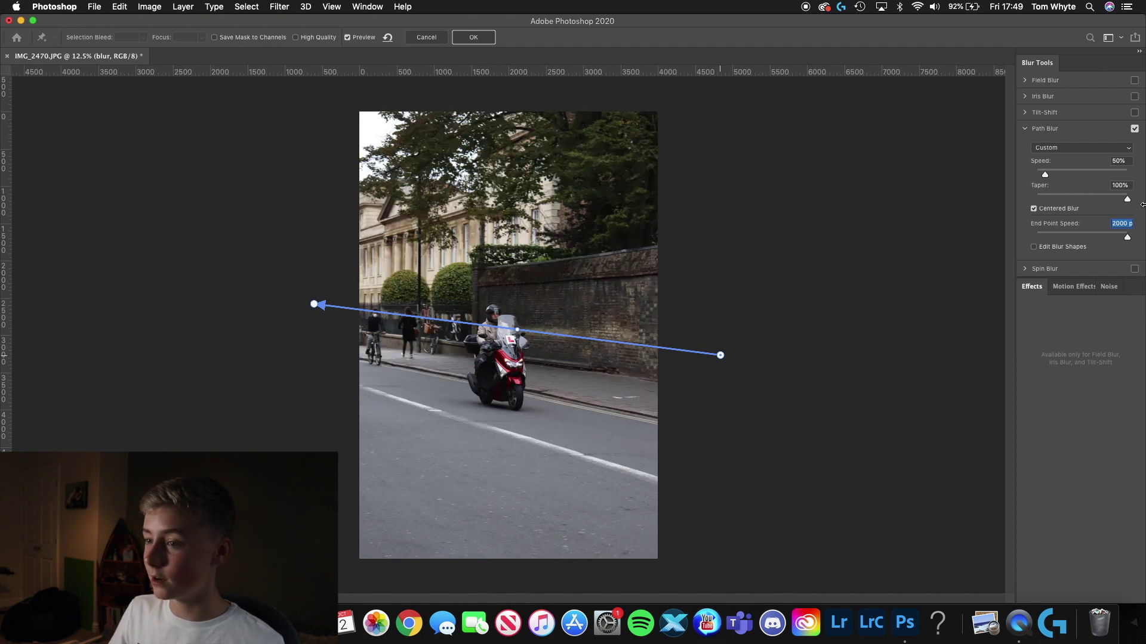
left_click_drag(1045, 174, 1054, 182)
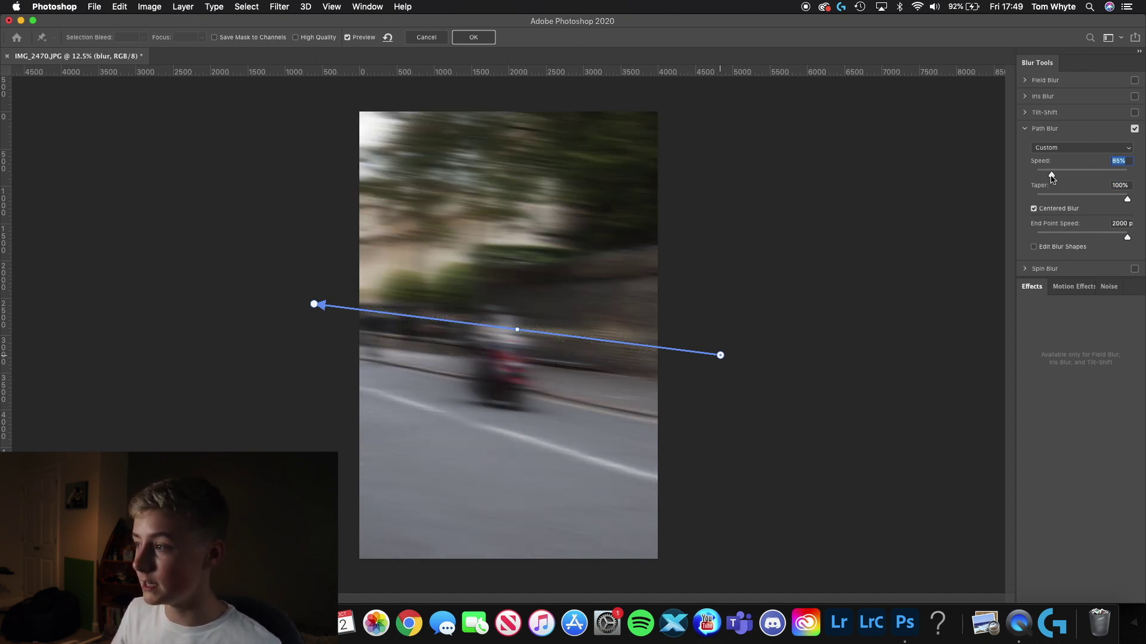
left_click_drag(1052, 178, 1061, 178)
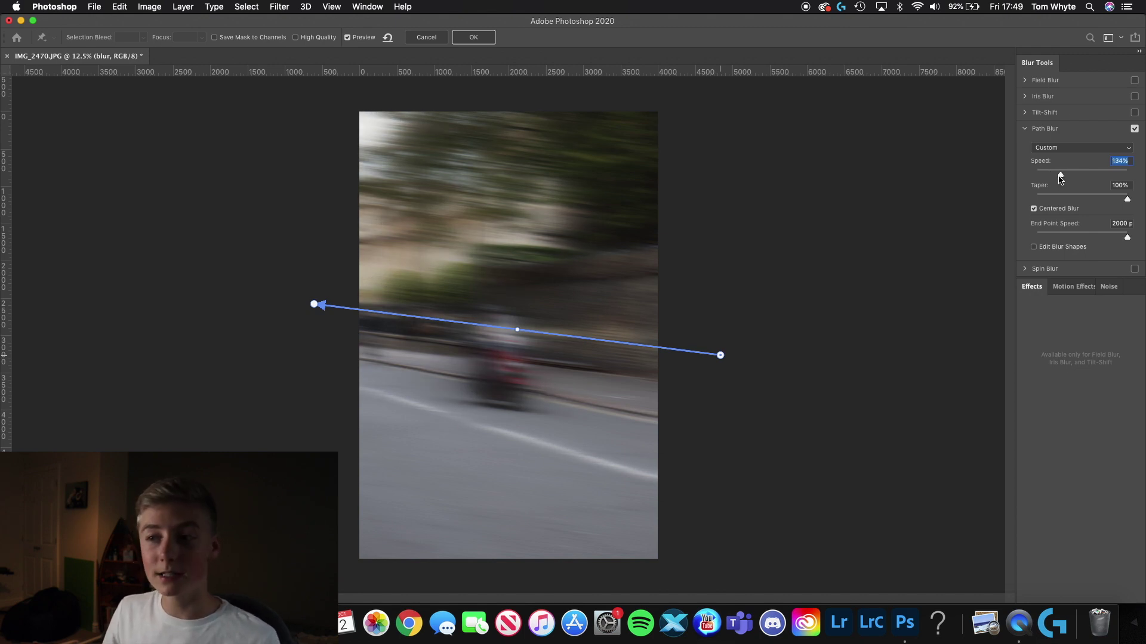
left_click_drag(1062, 178, 1057, 178)
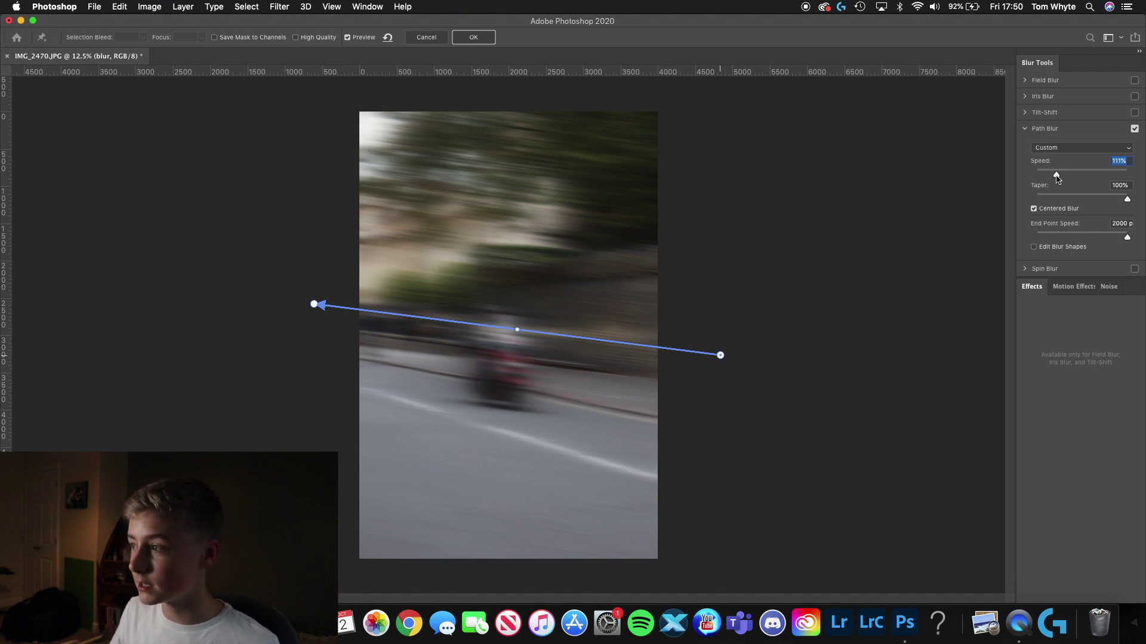
left_click_drag(1057, 179, 1056, 179)
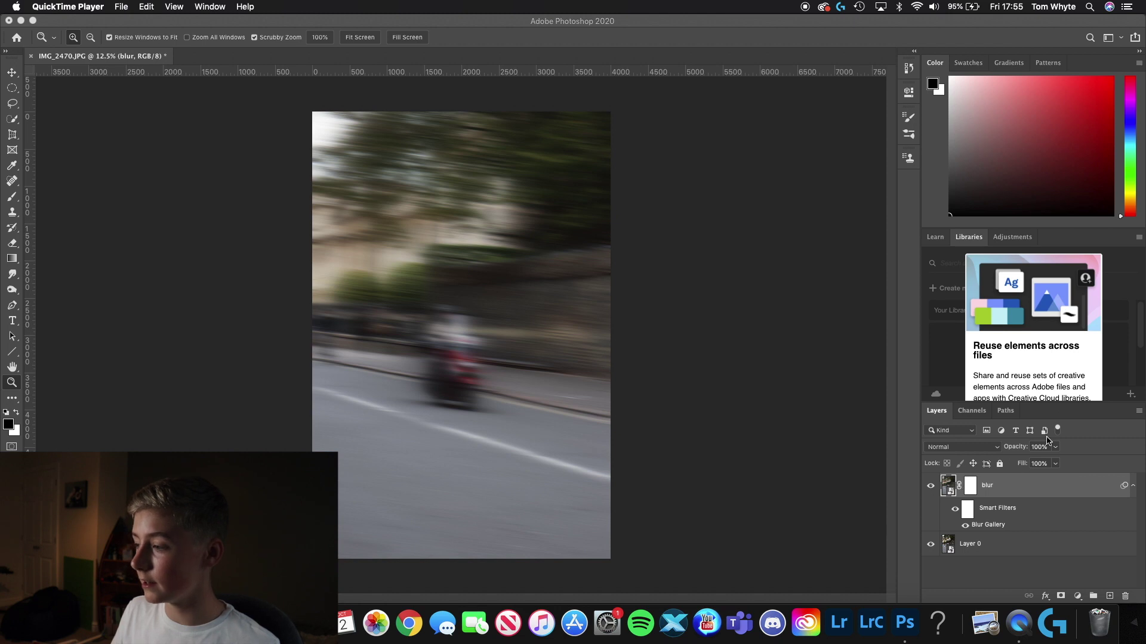
Lower the blur layer's opacity so the sharp scooter partly shows through
left_click(1022, 450)
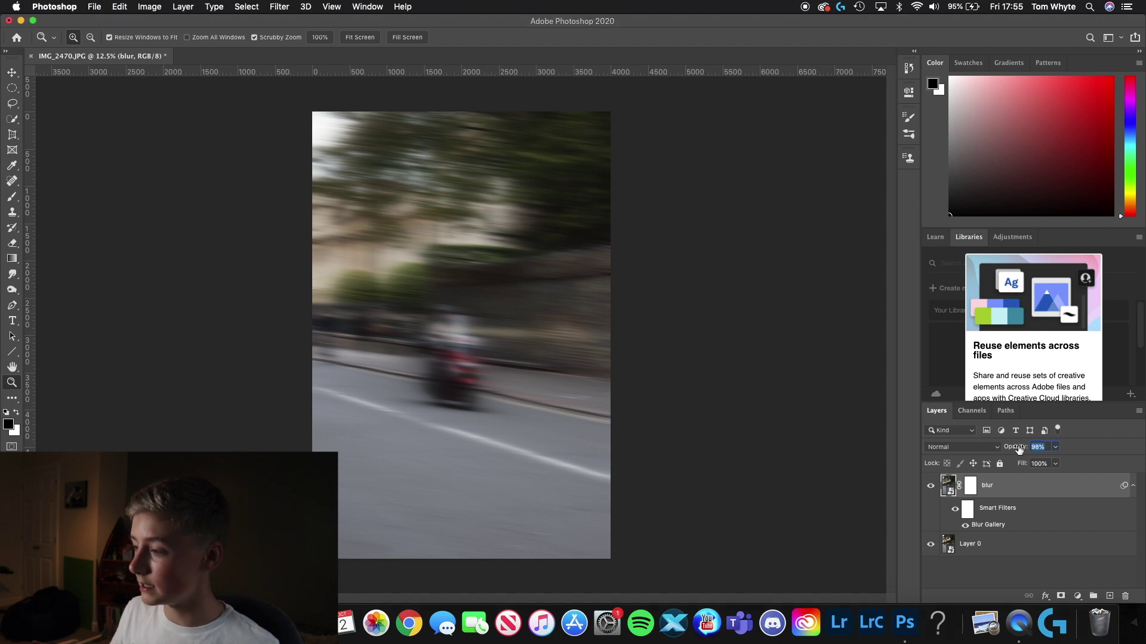
left_click_drag(1022, 451, 1016, 451)
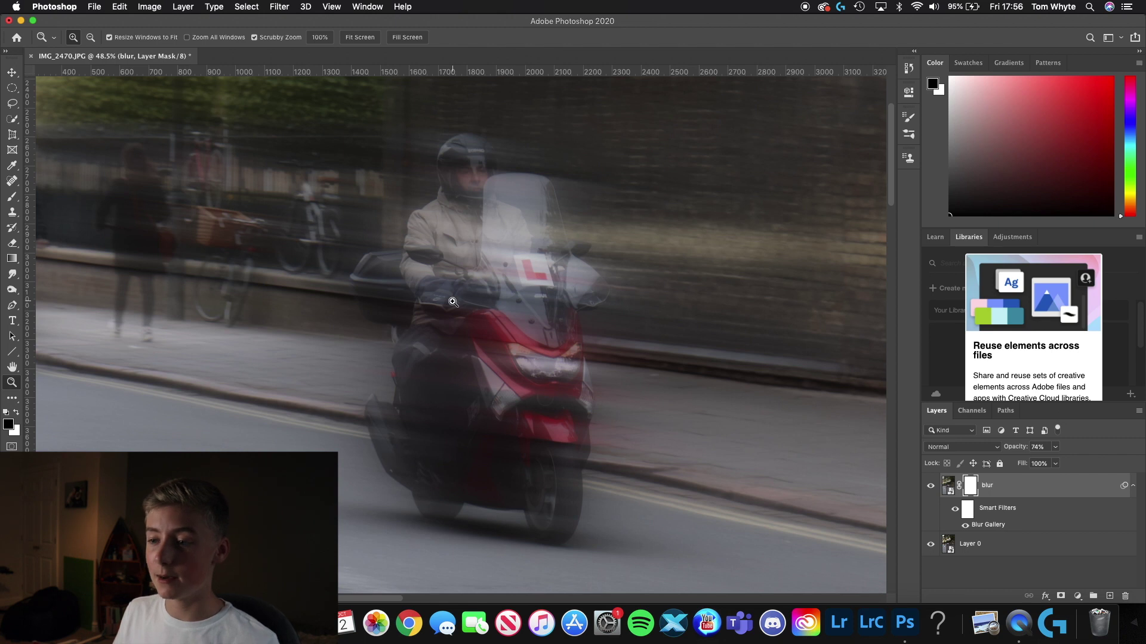
With a black brush around 105 px, paint the rider's hands and side box sharp on the mask
left_click(11, 200)
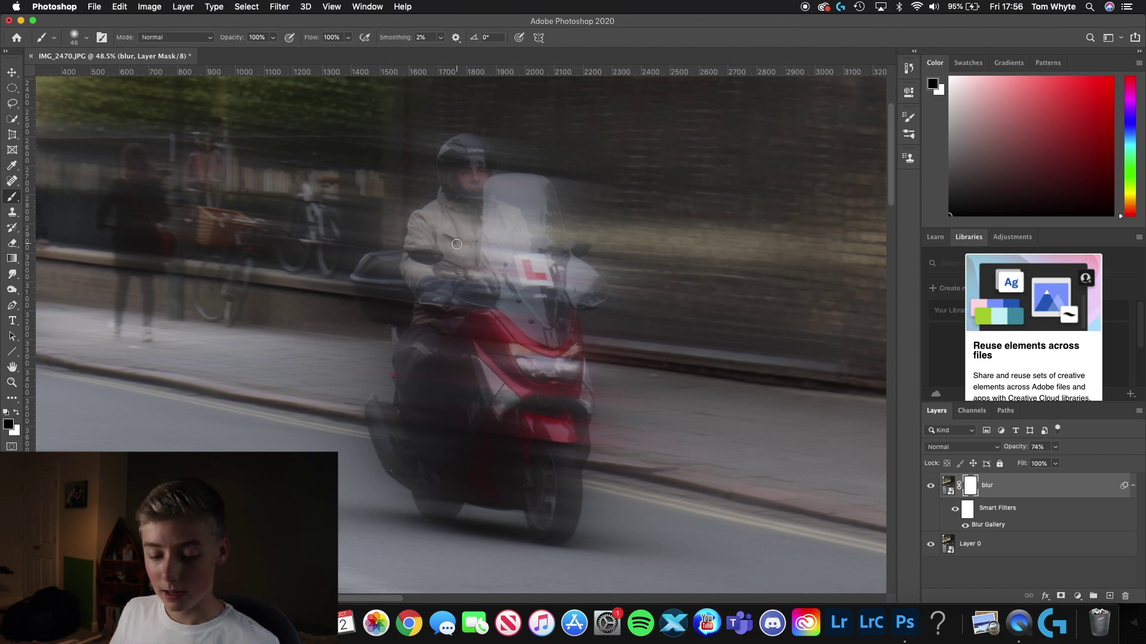
left_click(467, 307, "ctrl+alt")
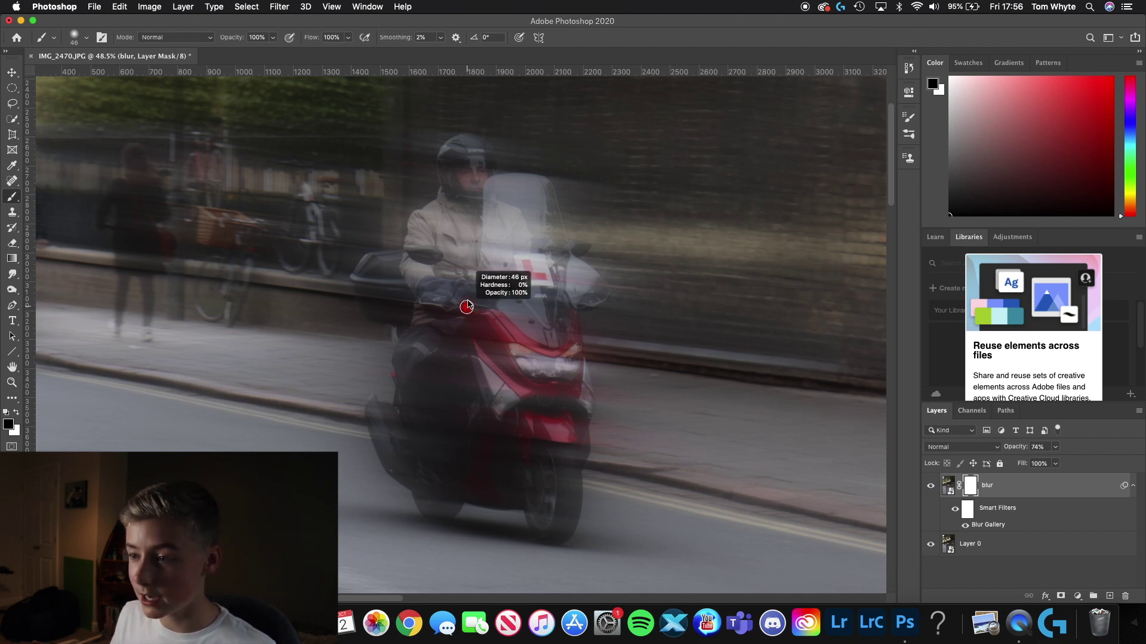
mouse_move(466, 307)
left_mouse_down()
mouse_move(477, 301)
mouse_move(478, 358)
left_mouse_up()
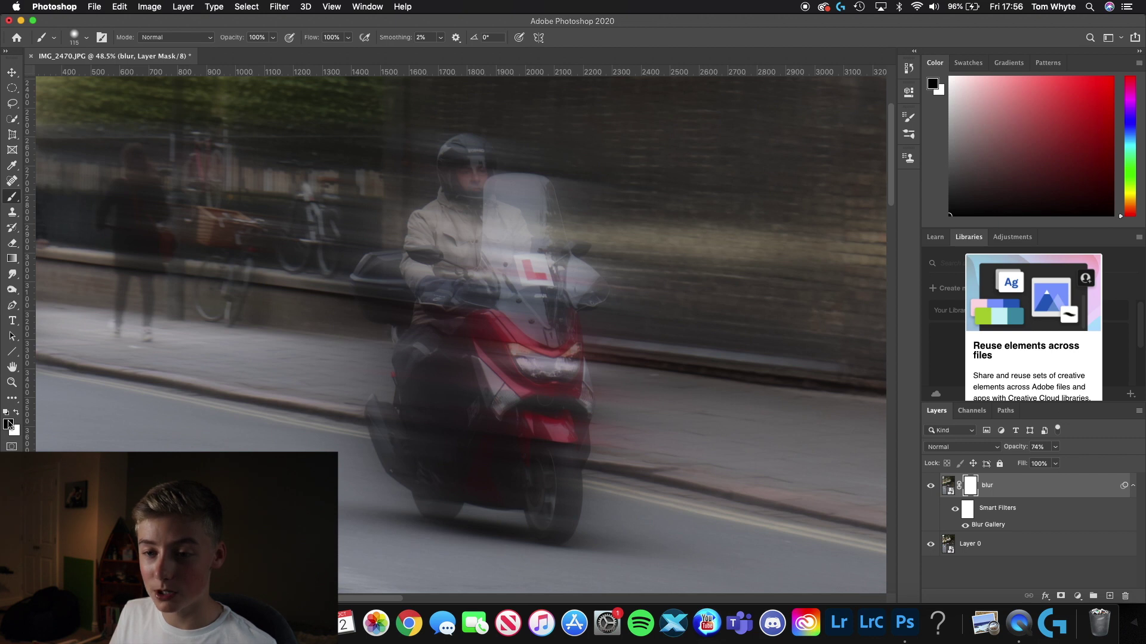
key("bracketleft")
key("bracketleft")
mouse_move(442, 283)
left_mouse_down()
mouse_move(401, 273)
mouse_move(365, 285)
mouse_move(408, 307)
mouse_move(432, 224)
mouse_move(462, 183)
mouse_move(460, 156)
mouse_move(480, 185)
mouse_move(524, 191)
mouse_move(546, 254)
mouse_move(564, 254)
mouse_move(595, 294)
mouse_move(581, 285)
mouse_move(568, 317)
mouse_move(583, 396)
mouse_move(564, 532)
mouse_move(502, 501)
mouse_move(450, 498)
mouse_move(439, 509)
mouse_move(384, 457)
mouse_move(373, 404)
mouse_move(402, 451)
left_mouse_up()
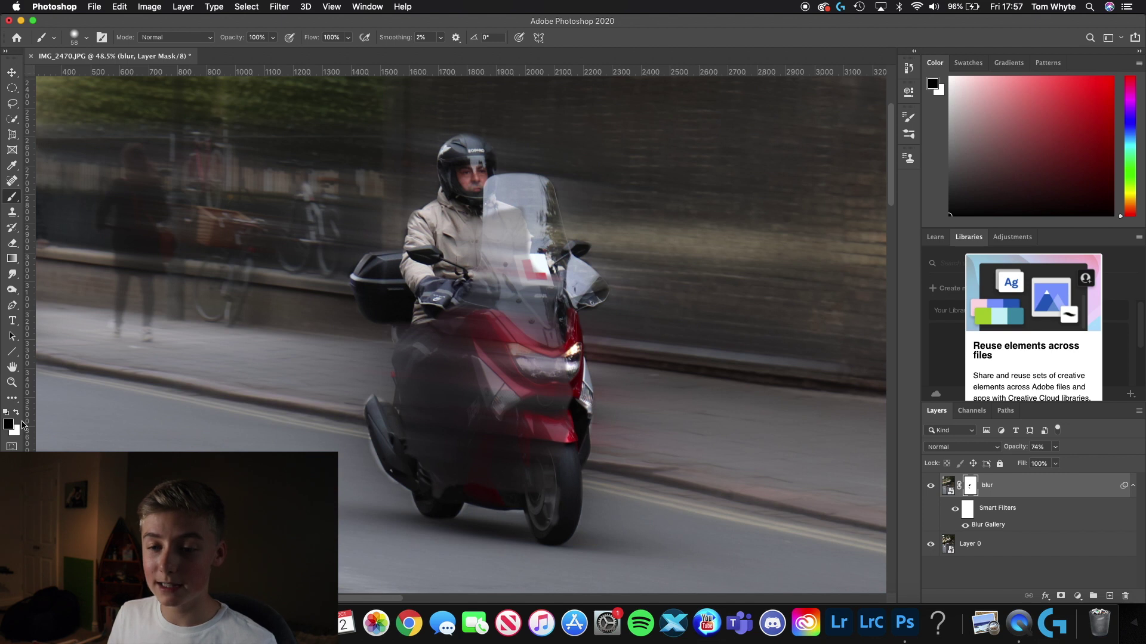
mouse_move(255, 380)
left_mouse_down()
mouse_move(225, 406)
mouse_move(237, 407)
left_mouse_up()
key("super+z")
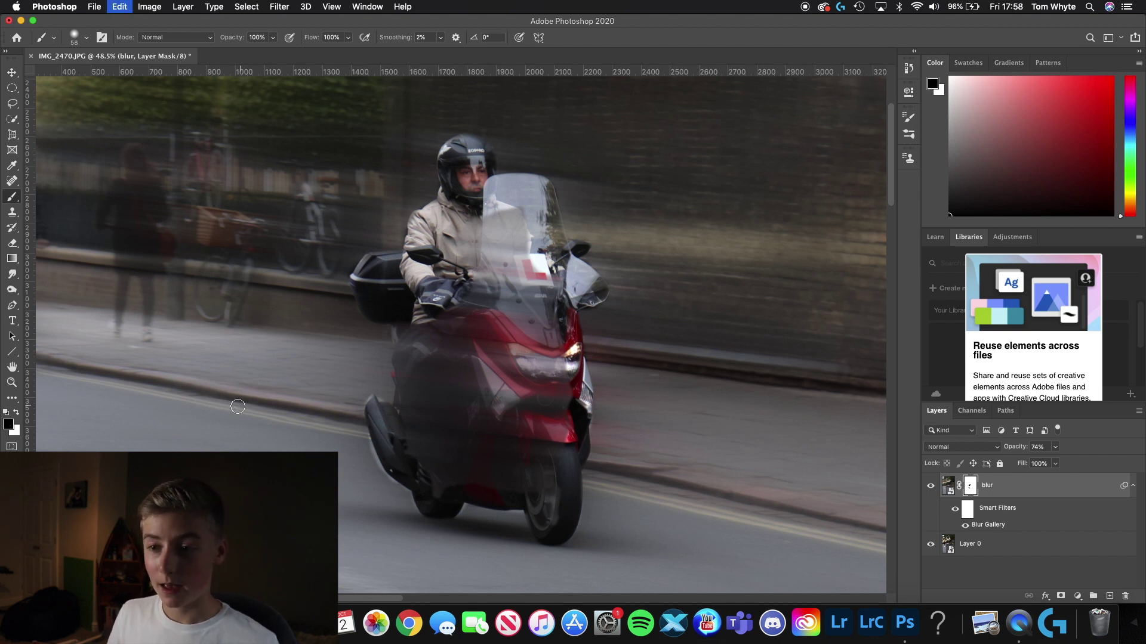
Paint the scooter's front sharp with a larger brush, then preview the mask as a red overlay
left_click(16, 414)
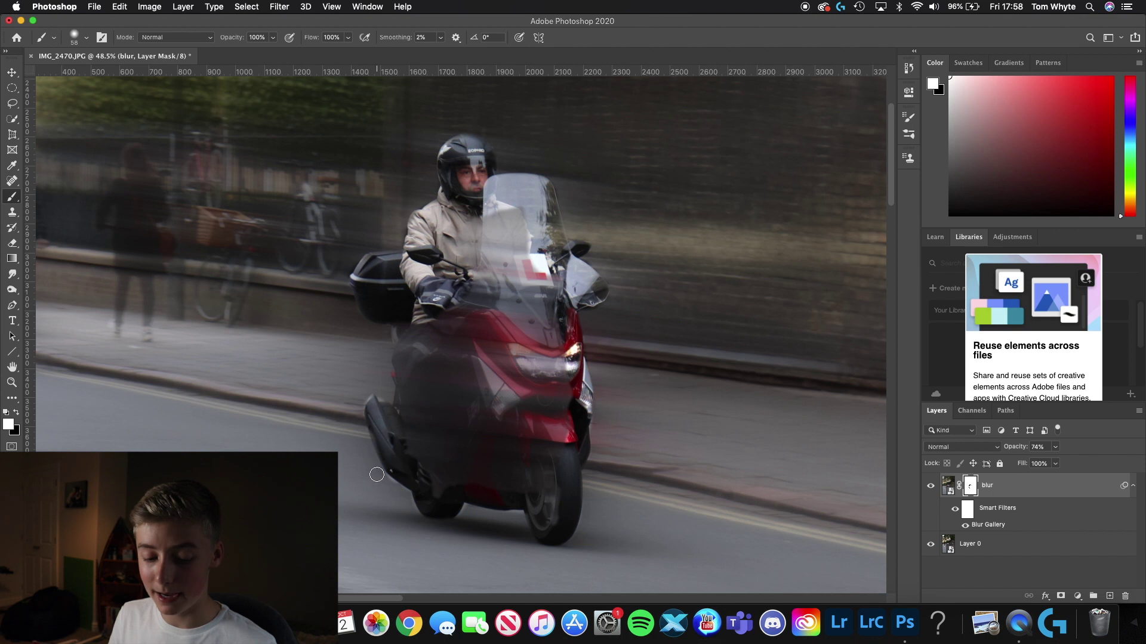
key("super+z")
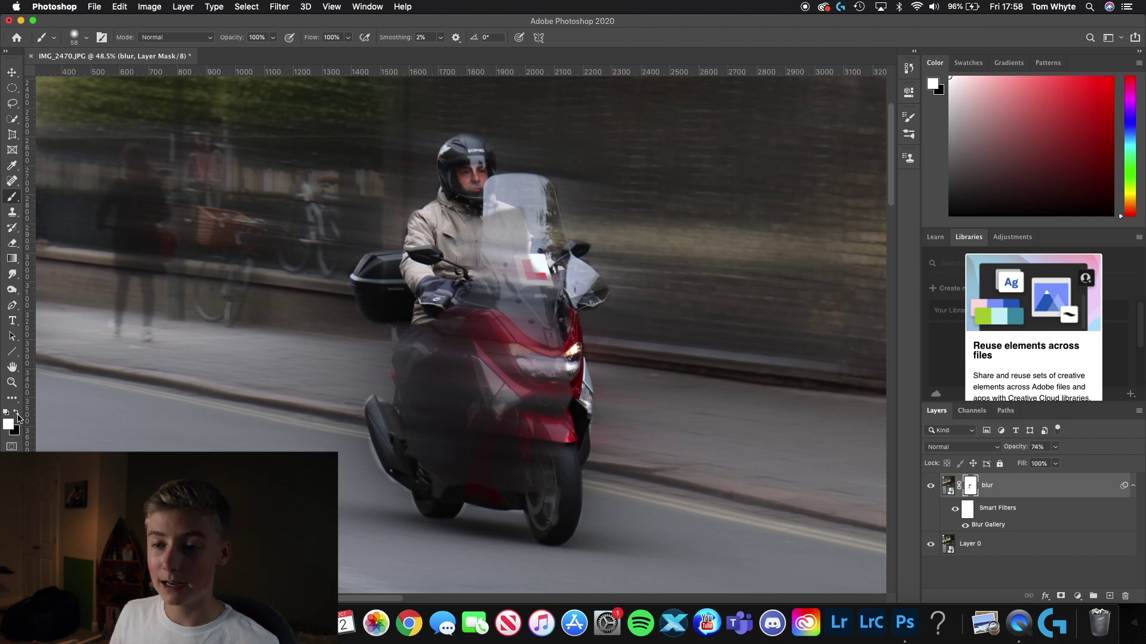
left_click(17, 414)
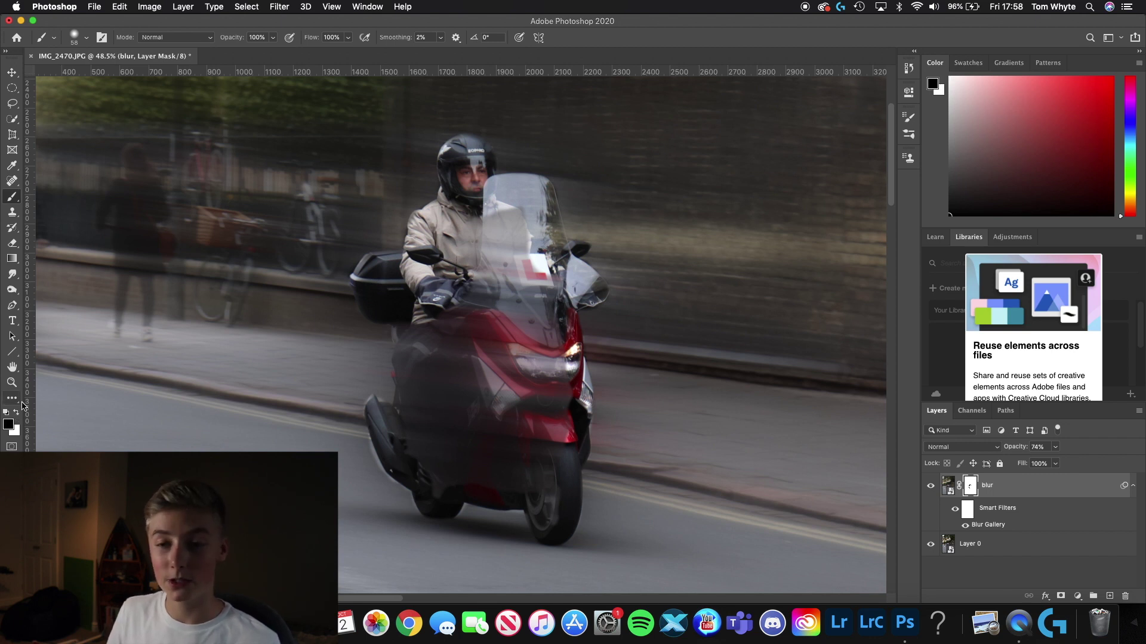
left_click(17, 413)
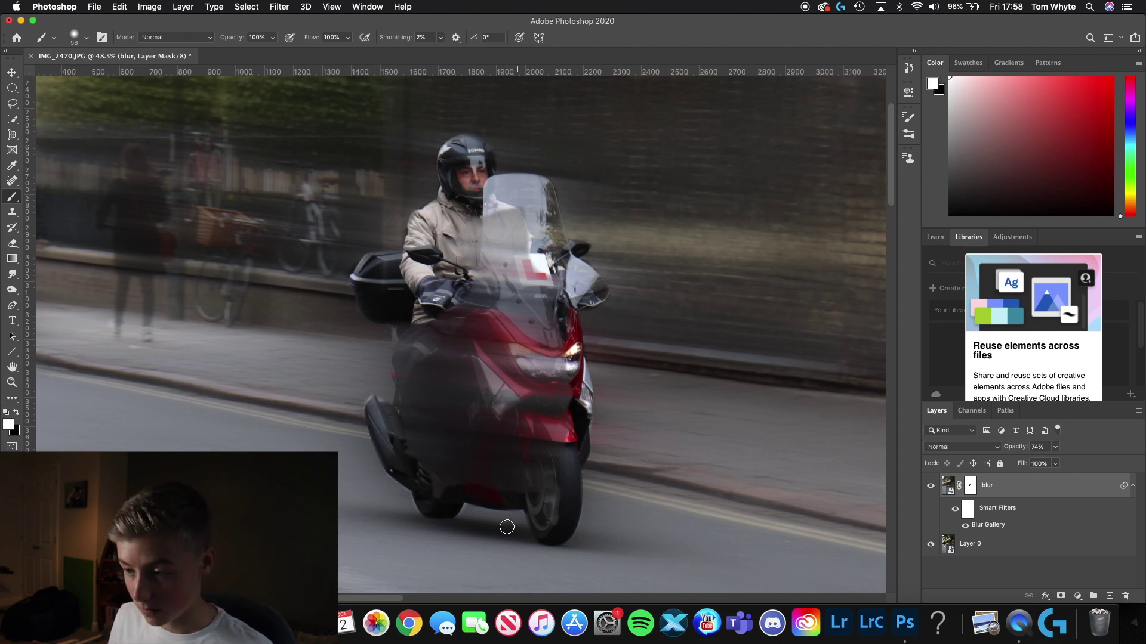
left_click(17, 412)
mouse_move(406, 417)
left_mouse_down()
mouse_move(409, 343)
mouse_move(466, 481)
mouse_move(561, 358)
left_mouse_up()
key("bracketright")
key("bracketright")
key("bracketright")
key("bracketright")
key("bracketright")
mouse_move(454, 442)
left_mouse_down()
mouse_move(545, 362)
mouse_move(448, 311)
mouse_move(505, 383)
mouse_move(534, 494)
left_mouse_up()
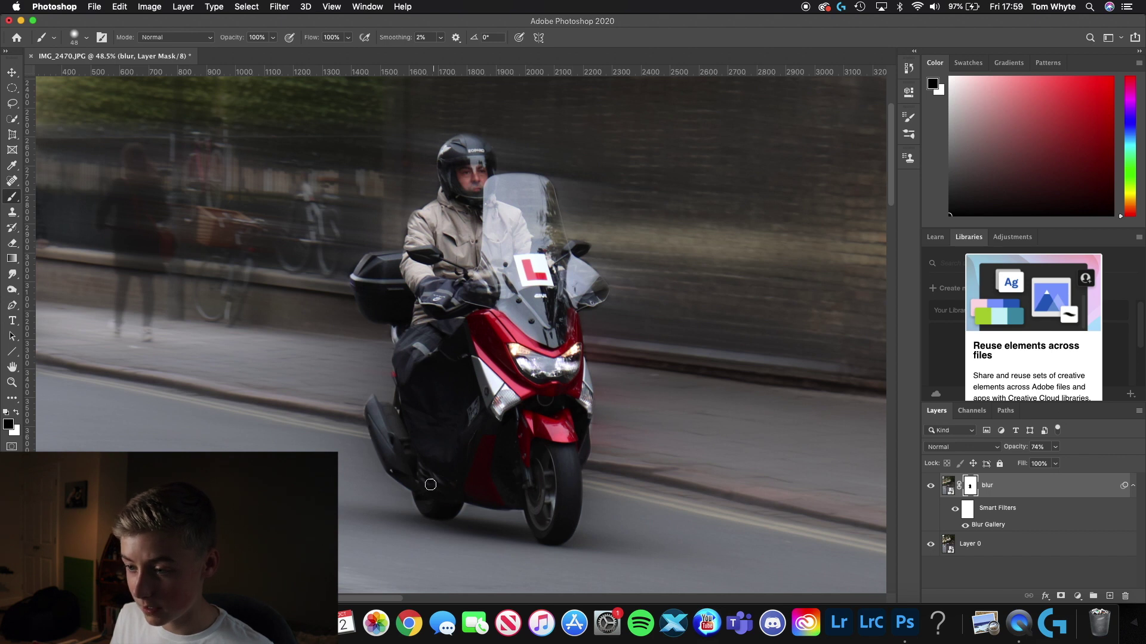
key("x")
key("x")
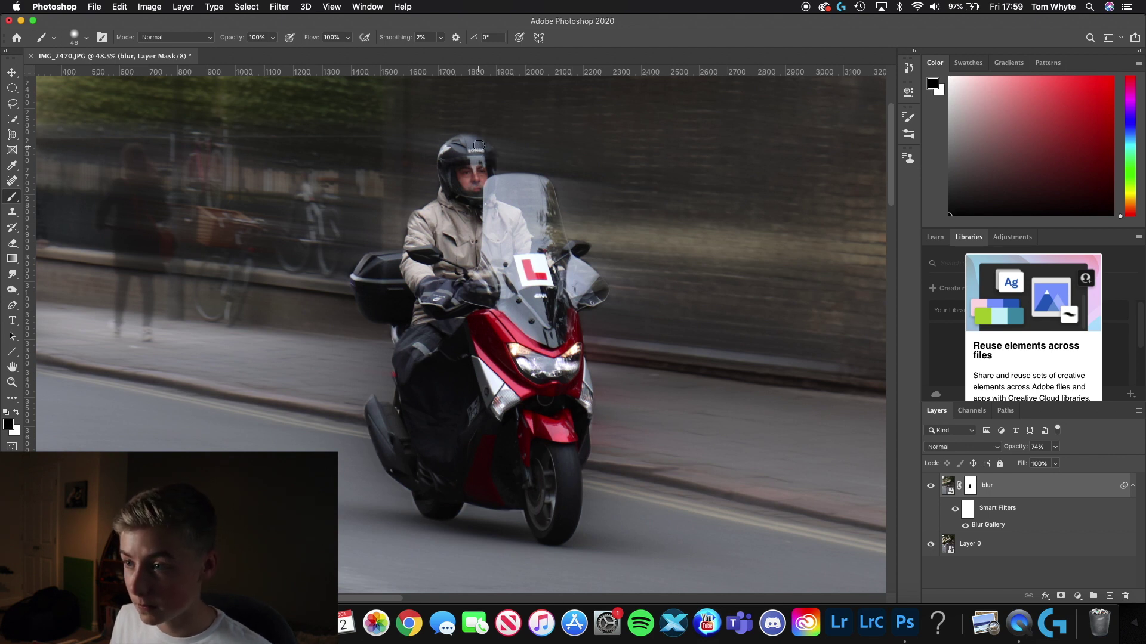
left_click(17, 413)
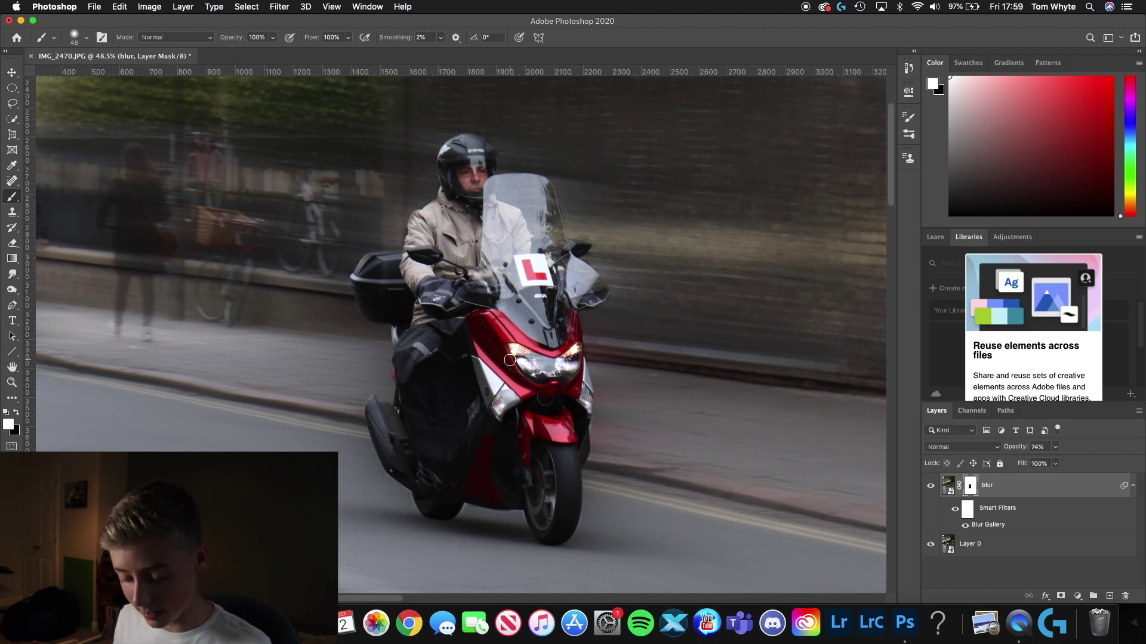
key("backslash")
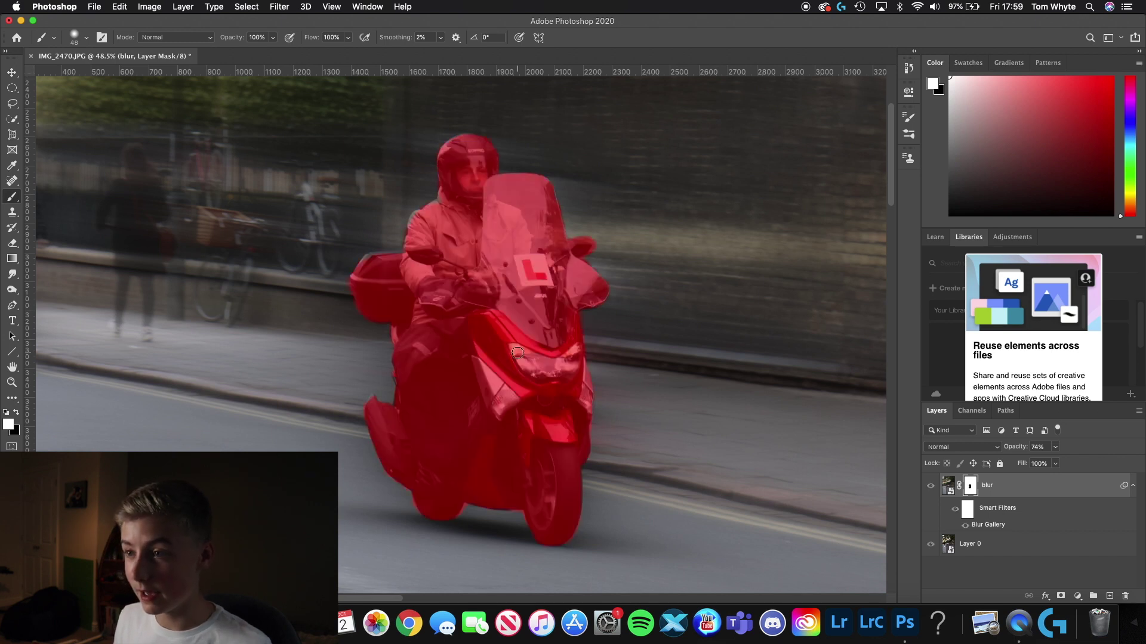
Shrink the mask brush to 31 px, with black as the painting colour
left_click(16, 412)
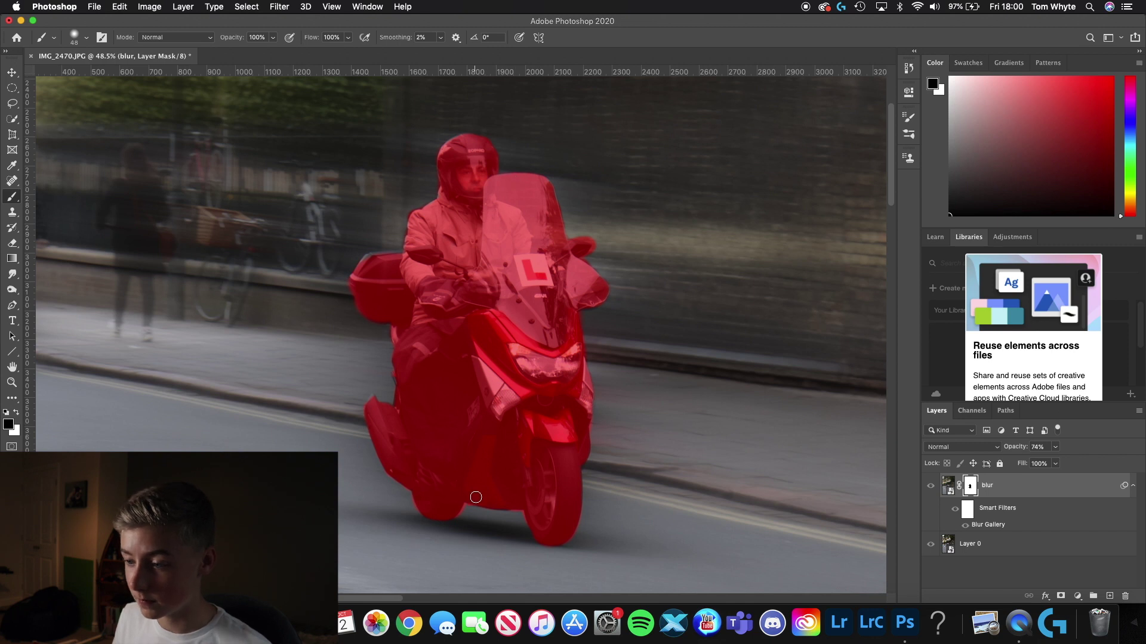
key("x")
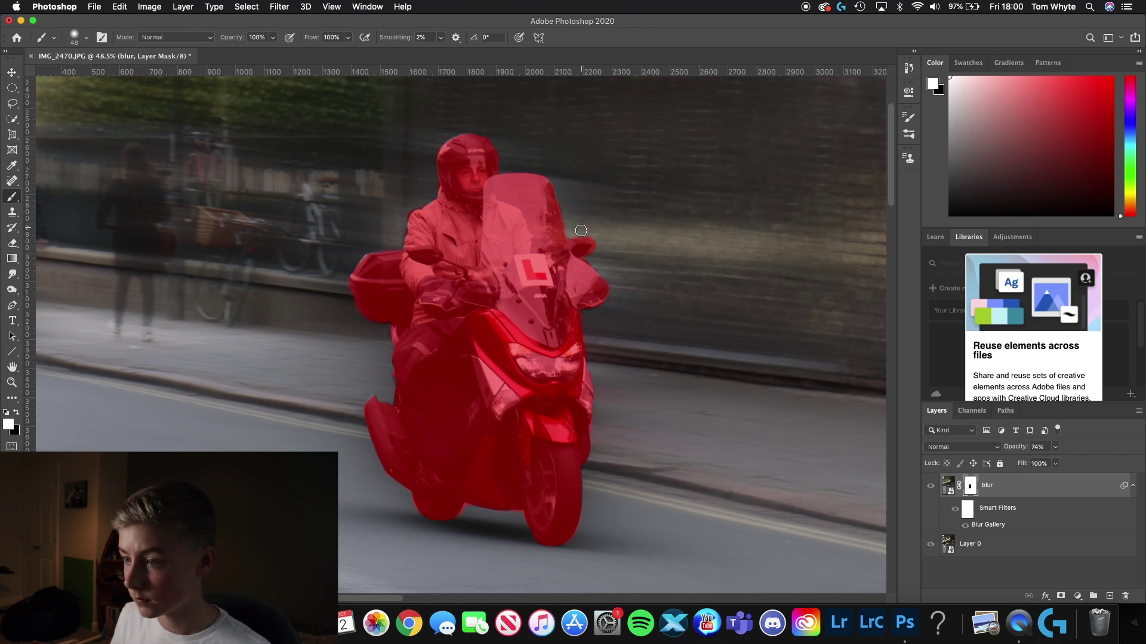
key("x")
left_click_drag(370, 412, 358, 412)
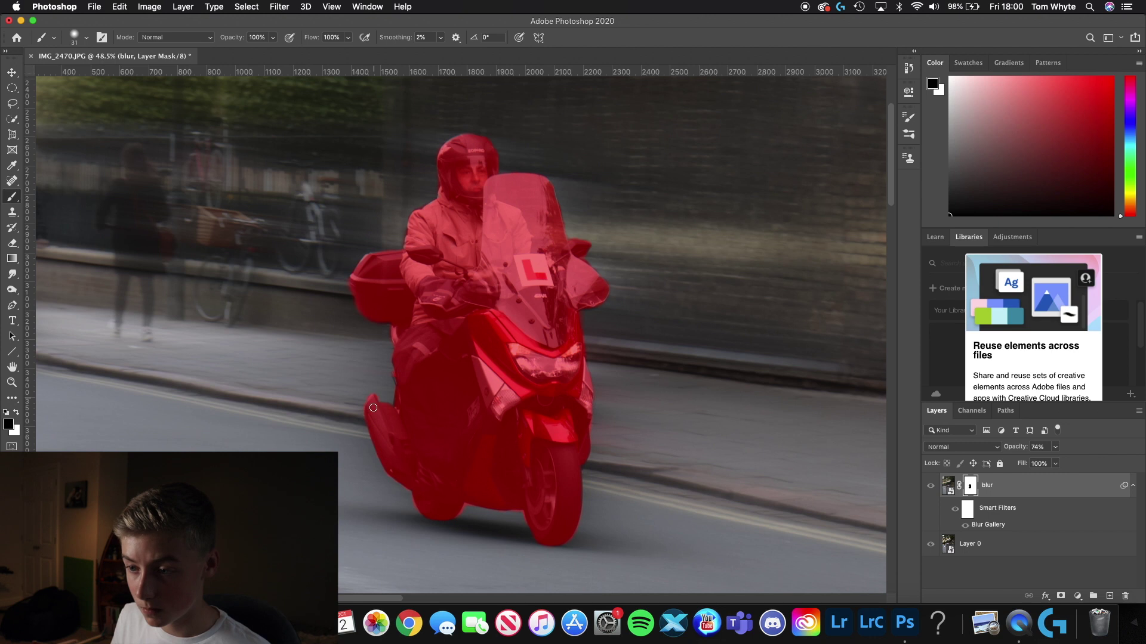
key("x")
key("x")
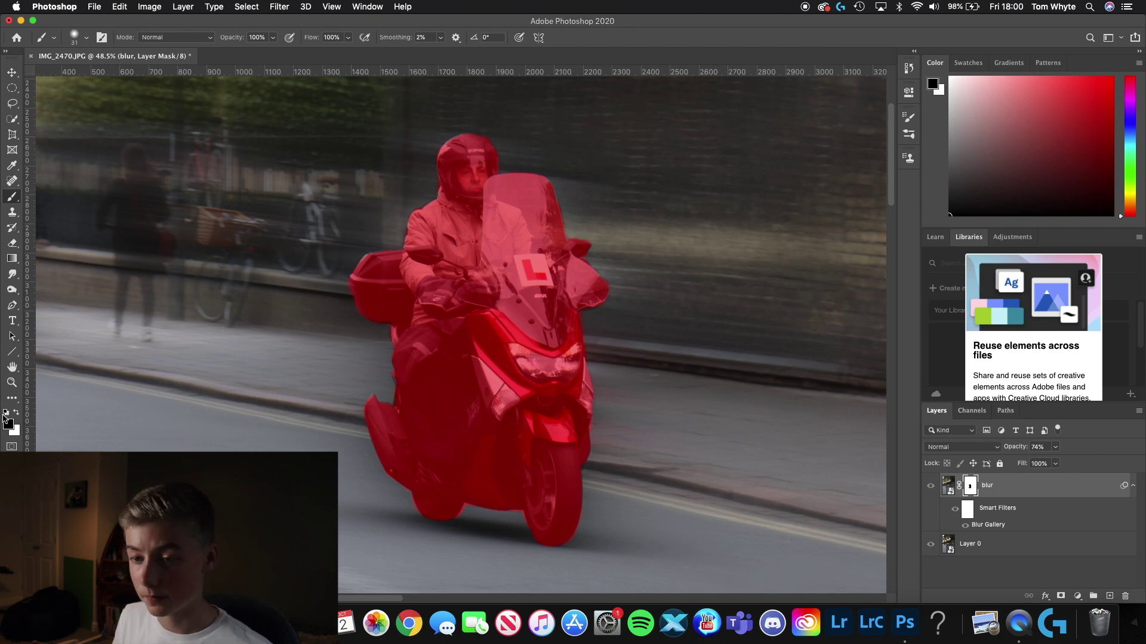
key("x")
key("x")
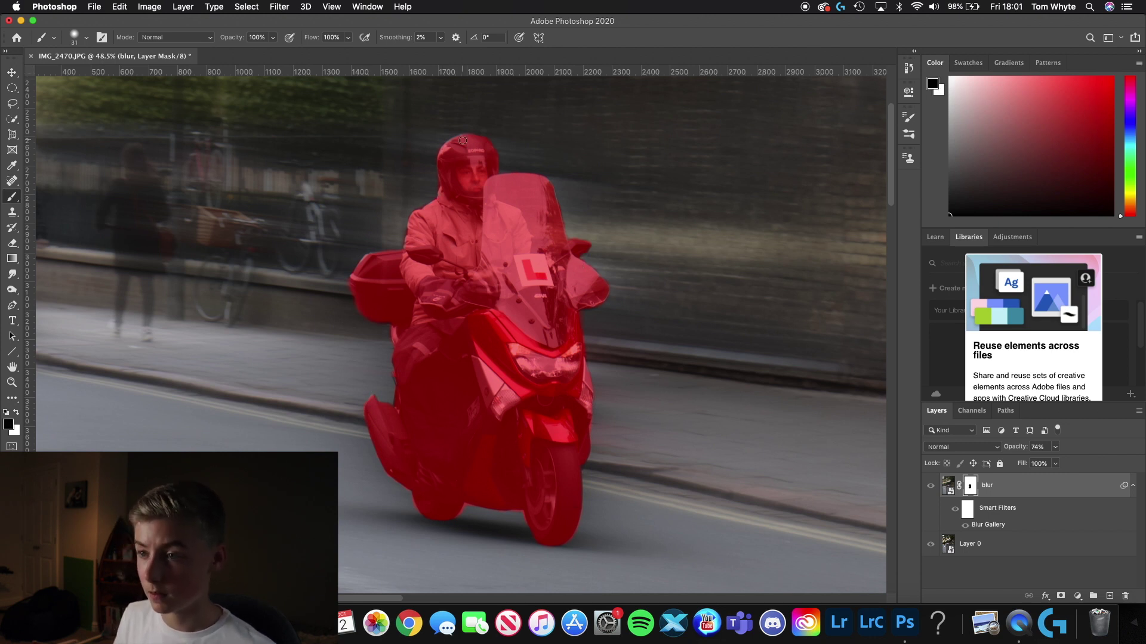
Toggle the red mask overlay to compare coverage, leaving it hidden
key("backslash")
key("x")
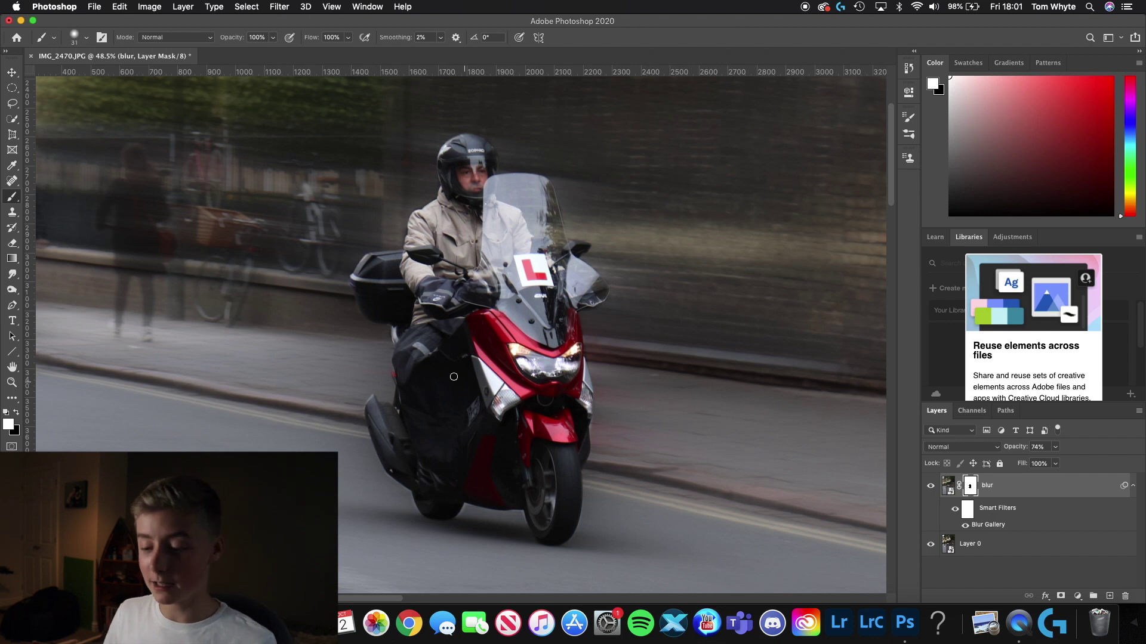
key("x")
key("backslash")
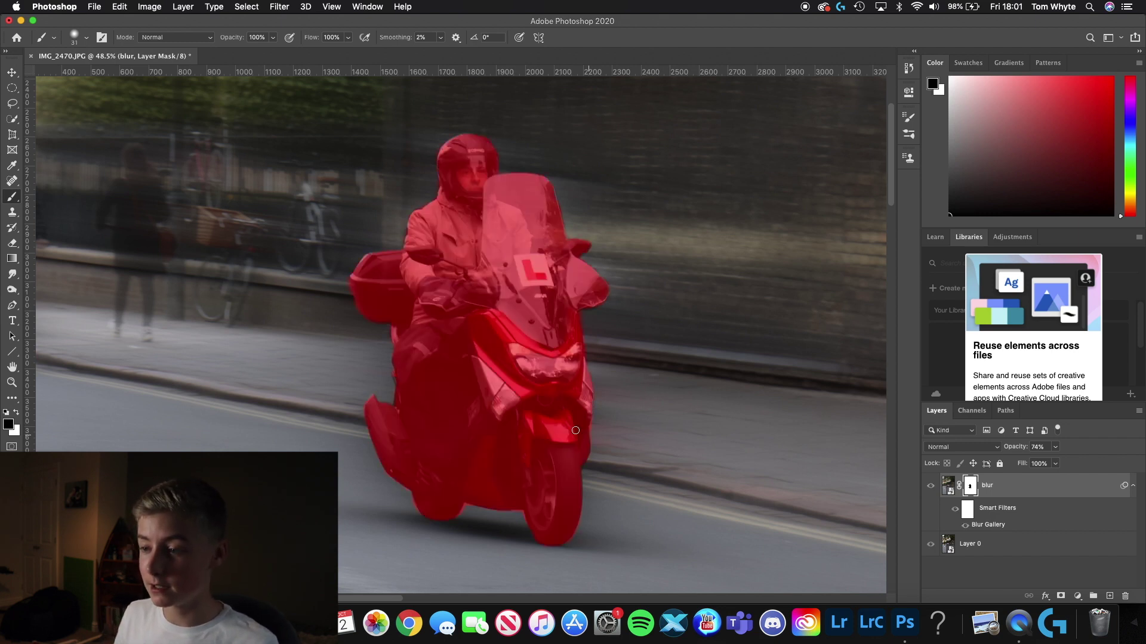
key("backslash")
key("backslash")
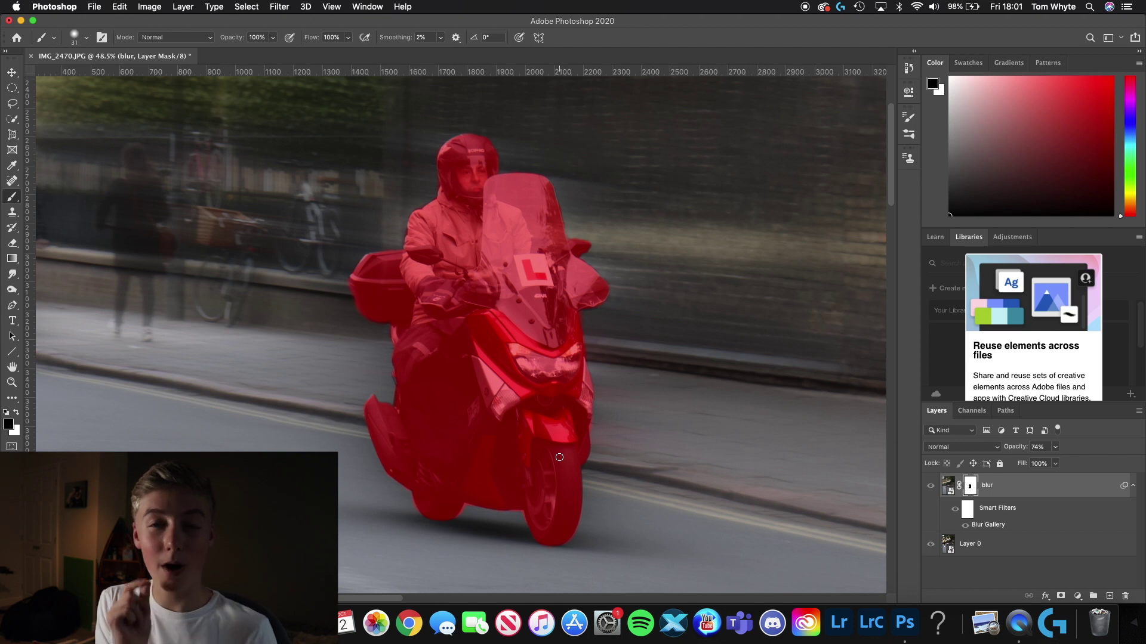
key("x")
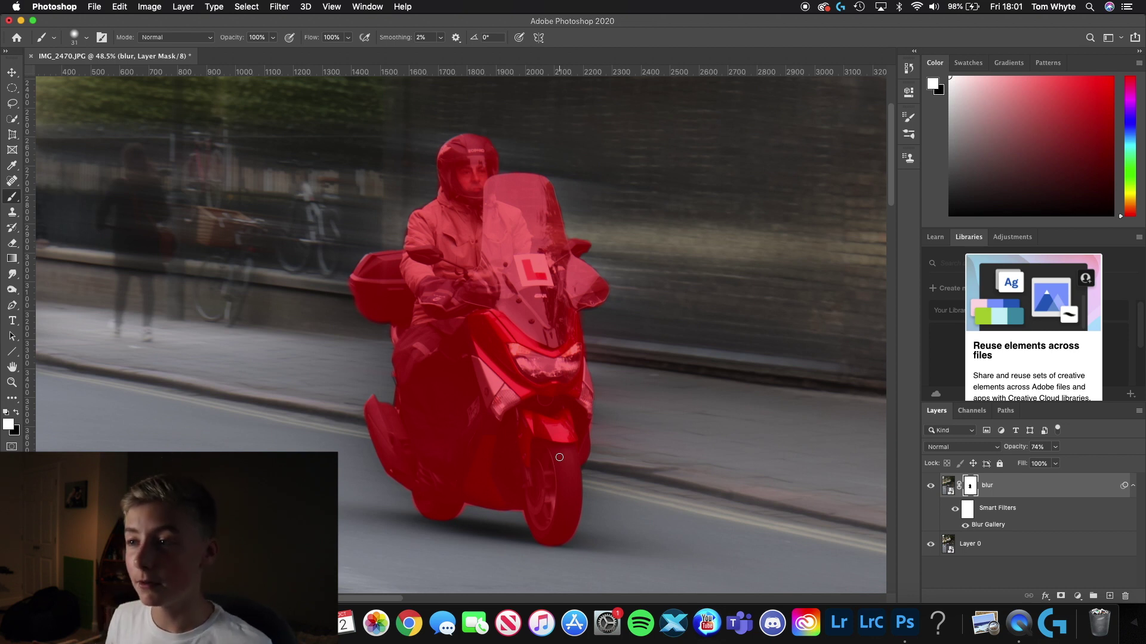
key("backslash")
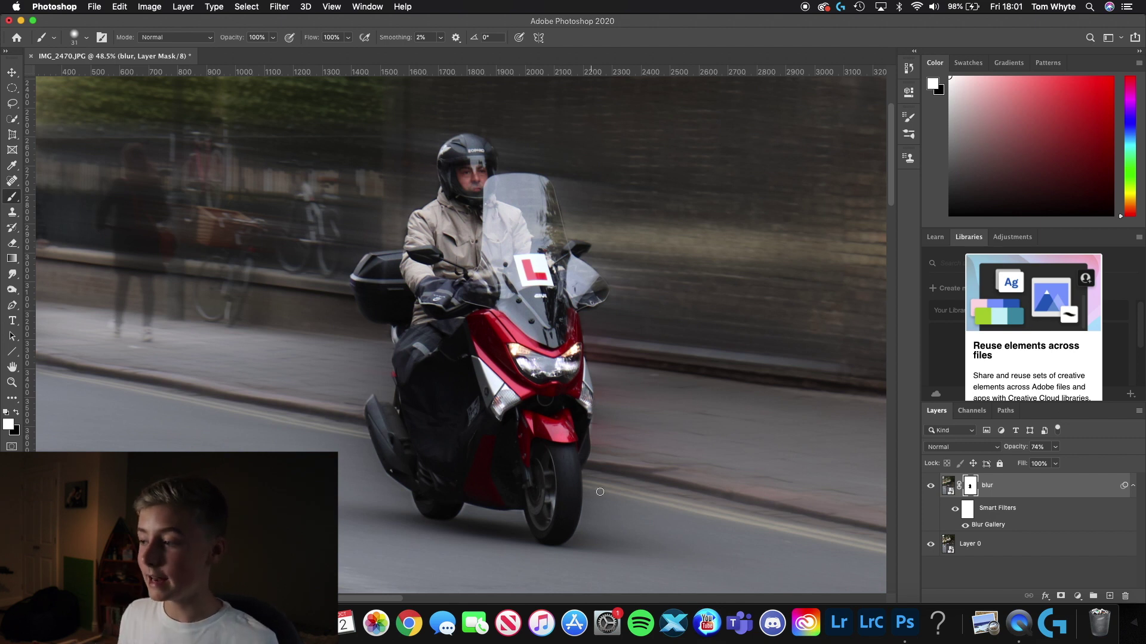
Reselect the blur layer, zoom out to the whole photo, and raise its opacity to 100%
left_click(991, 553)
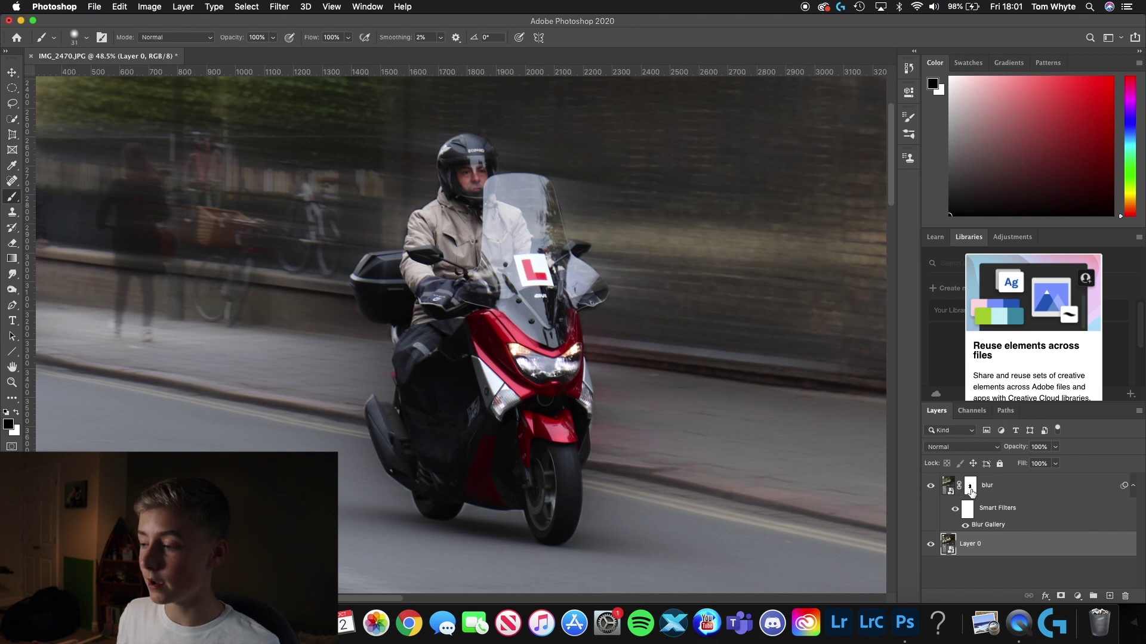
left_click(950, 486)
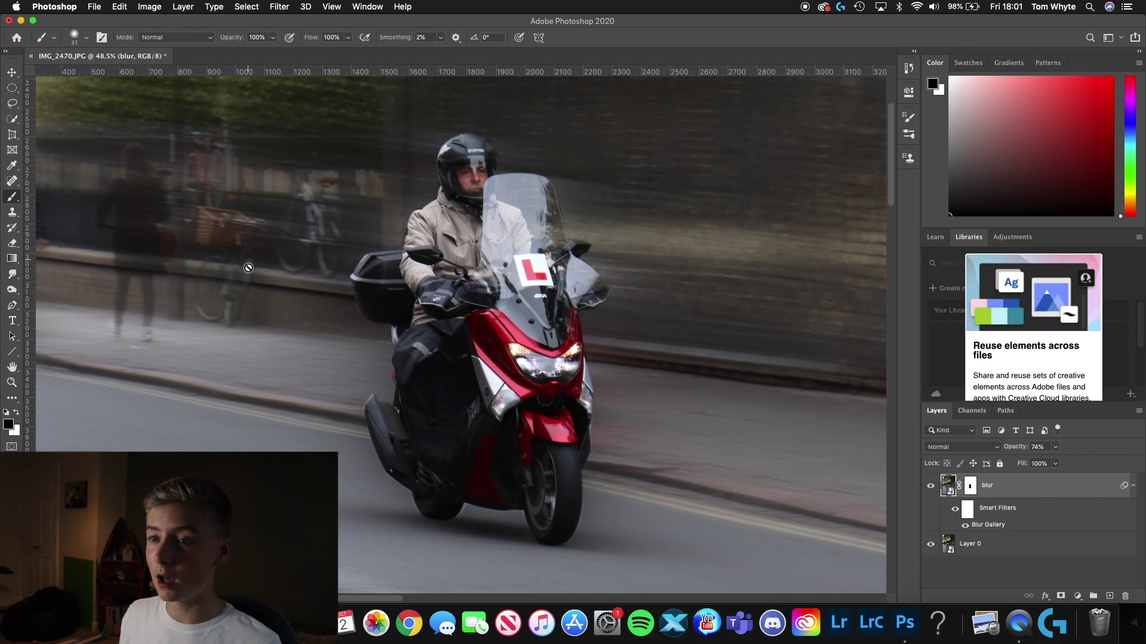
left_click(12, 382)
left_click_drag(553, 374, 505, 364)
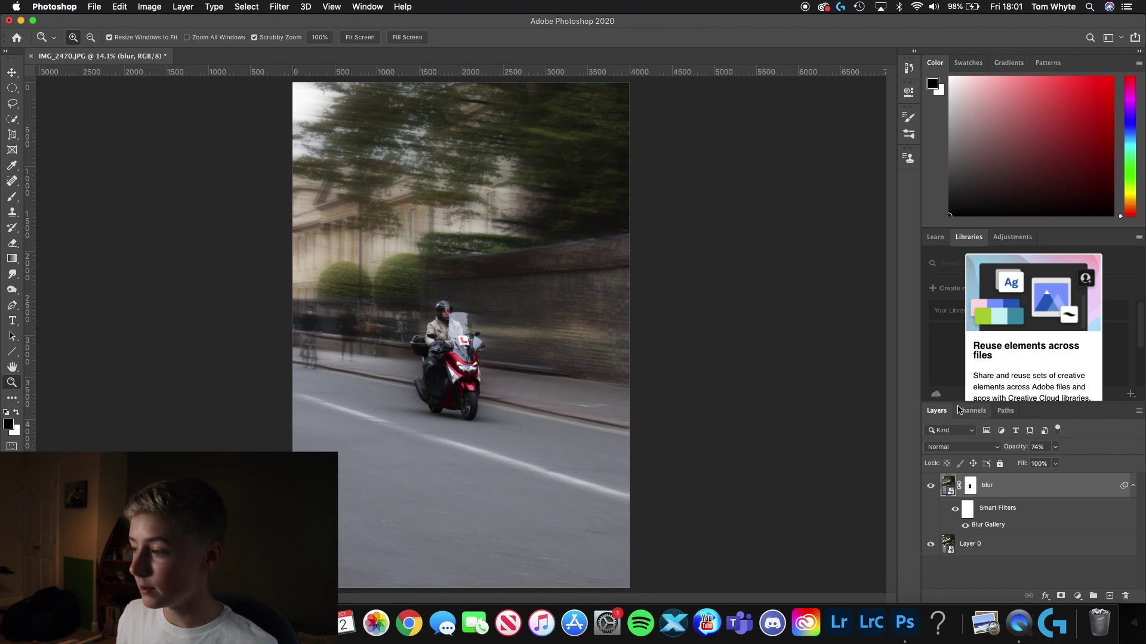
left_click_drag(1013, 447, 1080, 458)
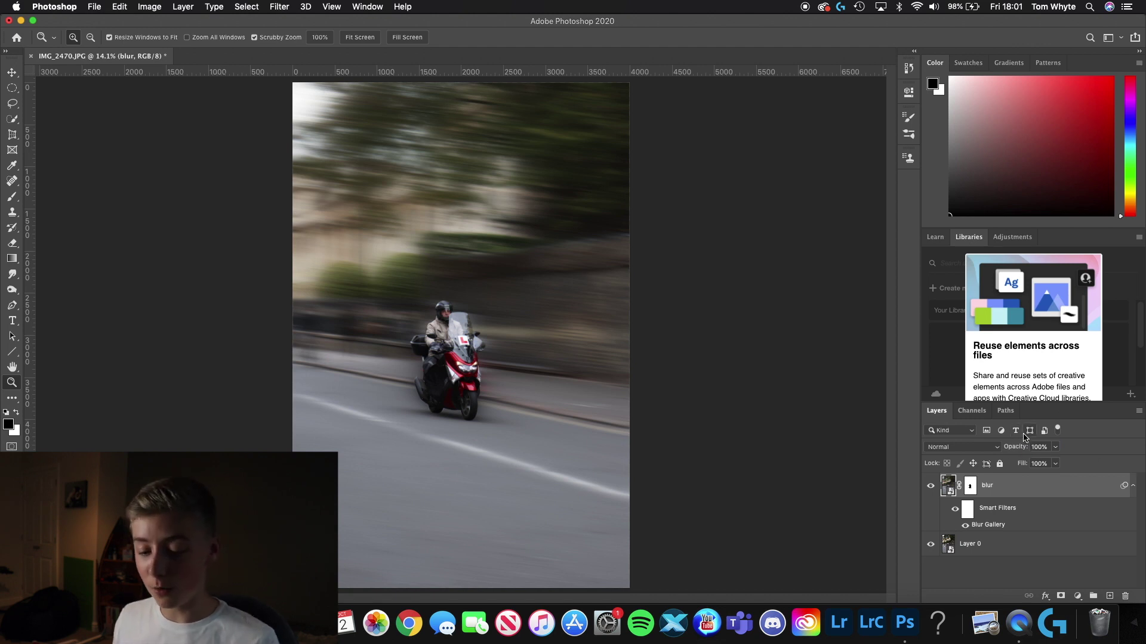
Reopen the Blur Gallery smart filter and set the Path Blur Speed to about 490%
double_click(1004, 523)
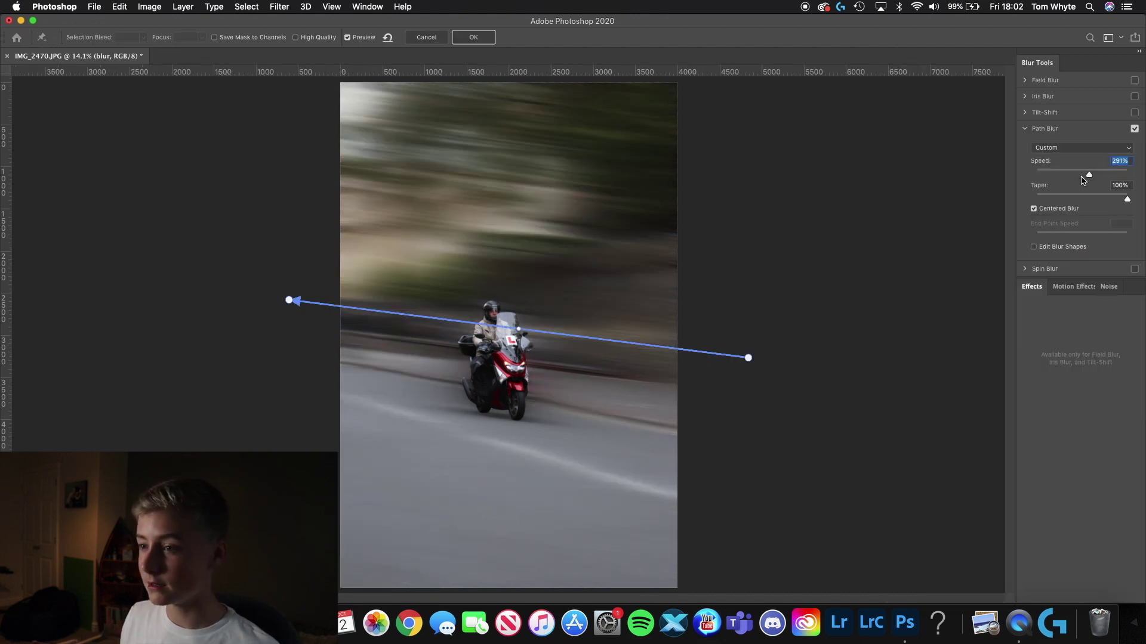
left_click_drag(1090, 176, 1091, 176)
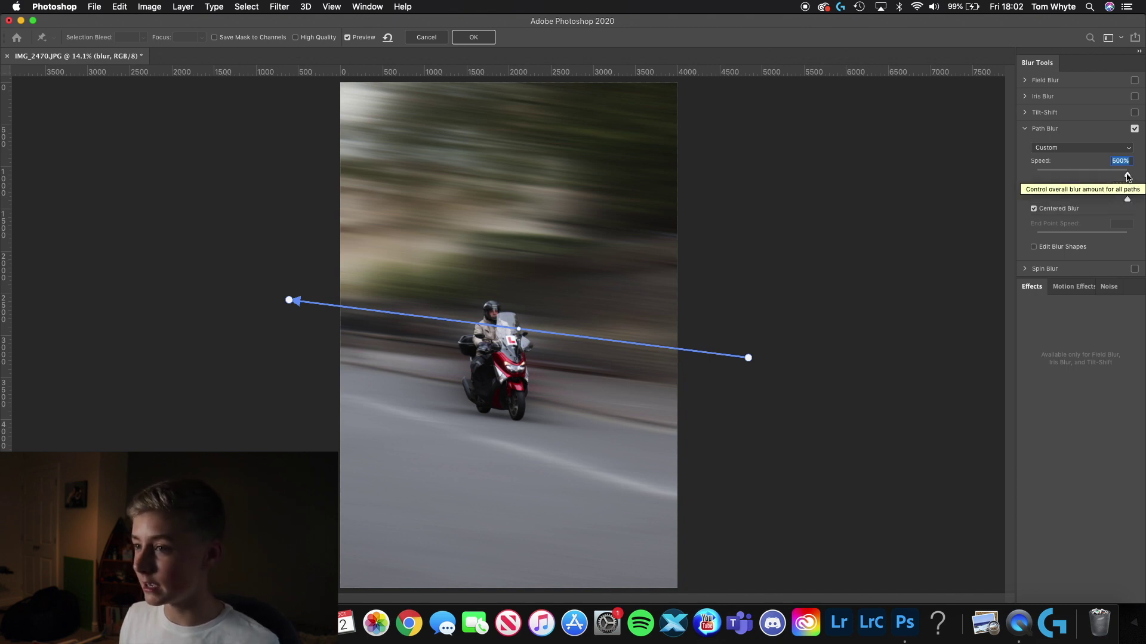
left_click_drag(1127, 175, 1078, 177)
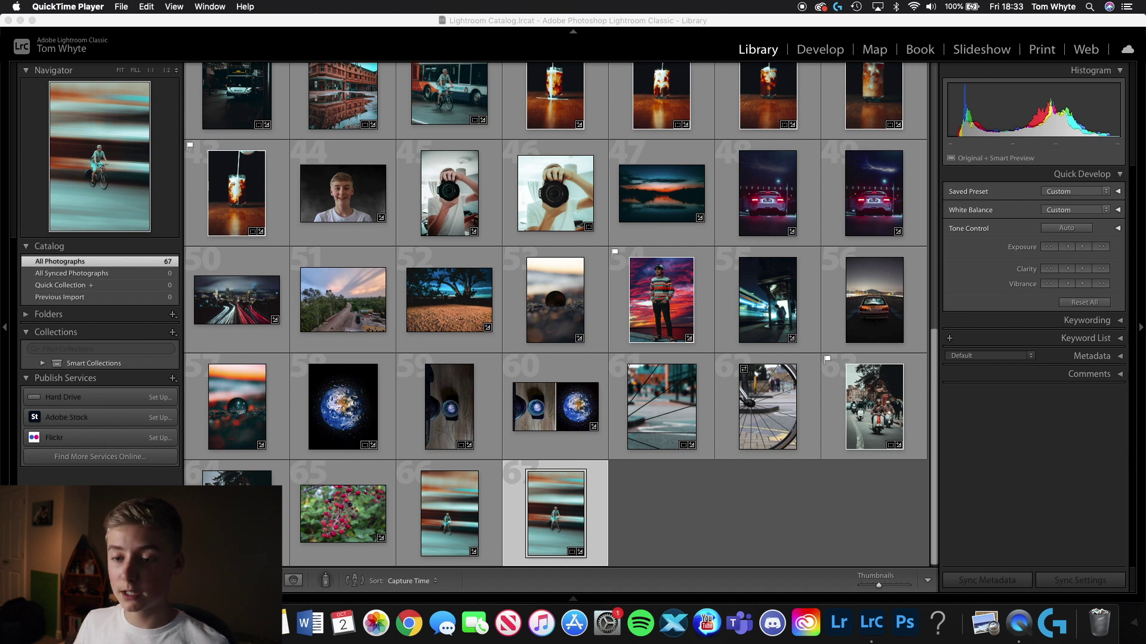
Import blurred motorbike.jpg from the Photoshop folder into the catalog and open it in Develop
key("super+n")
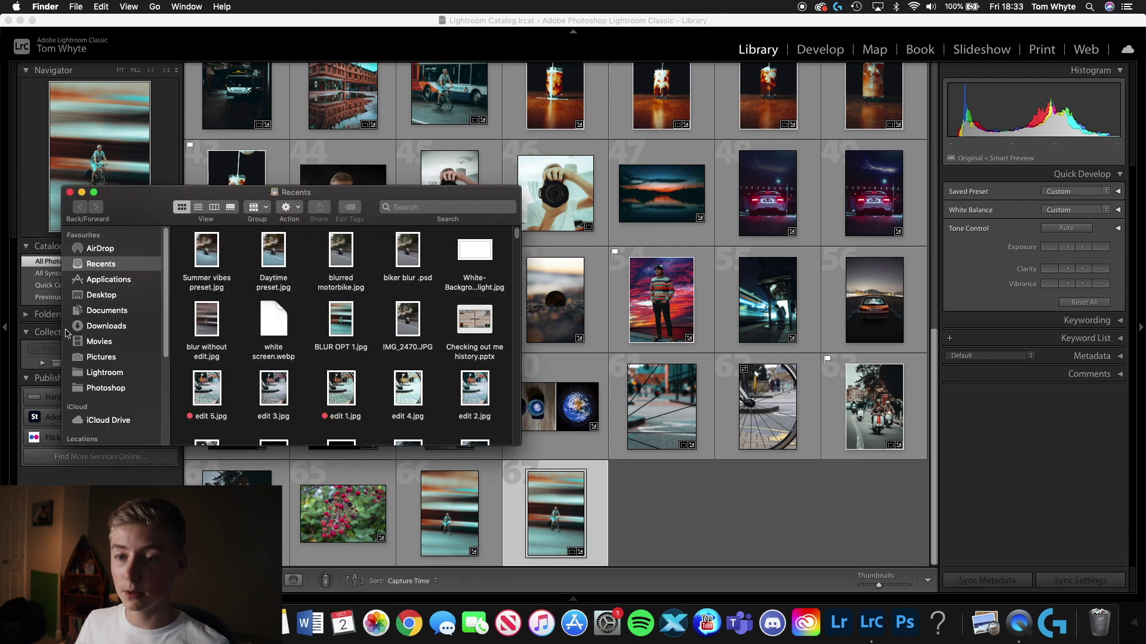
left_click(104, 388)
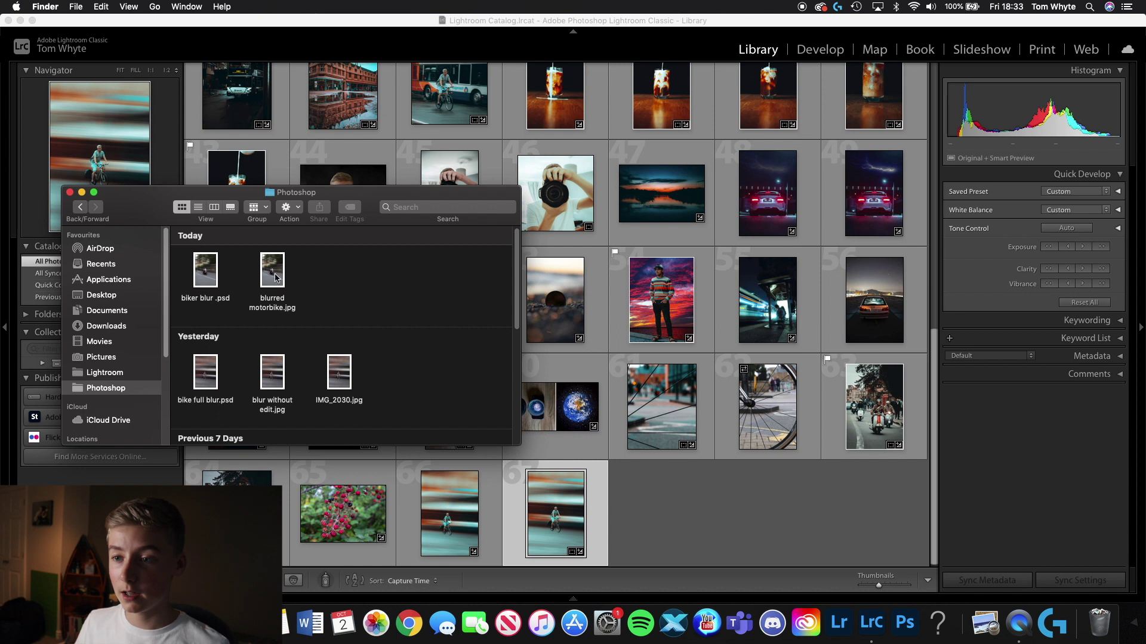
left_click_drag(276, 276, 699, 487)
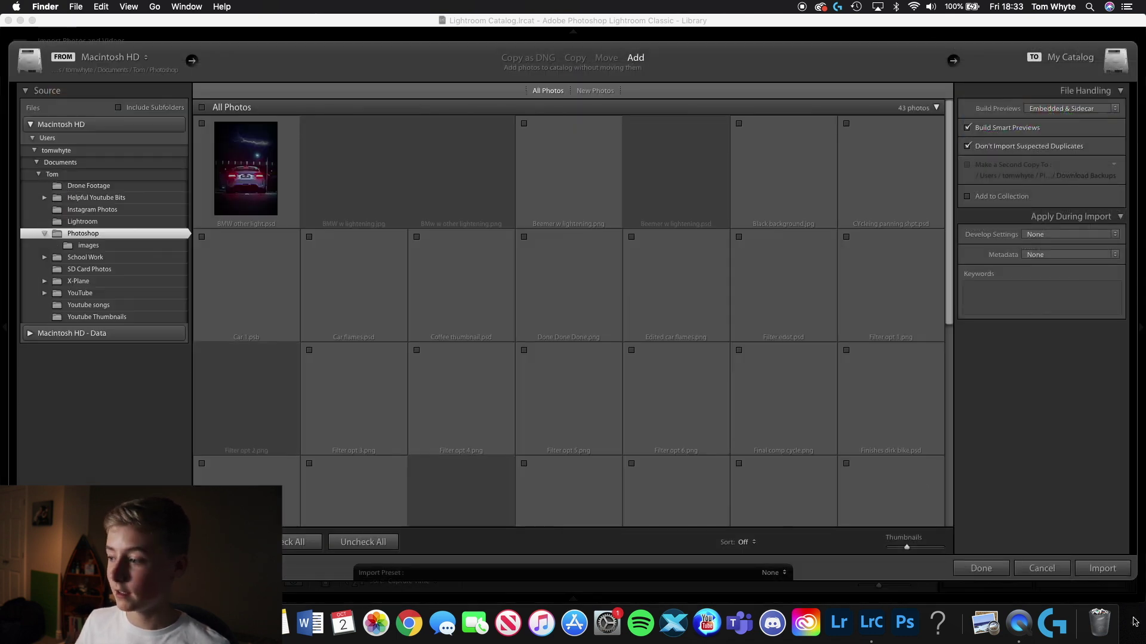
left_click(1102, 568)
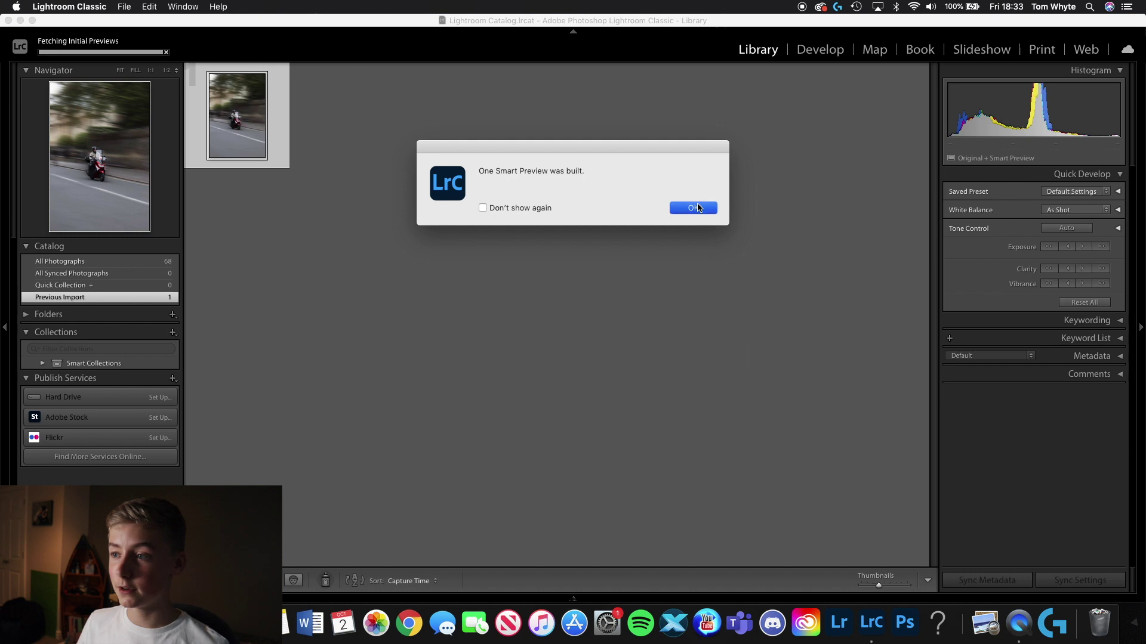
left_click(696, 208)
key("d")
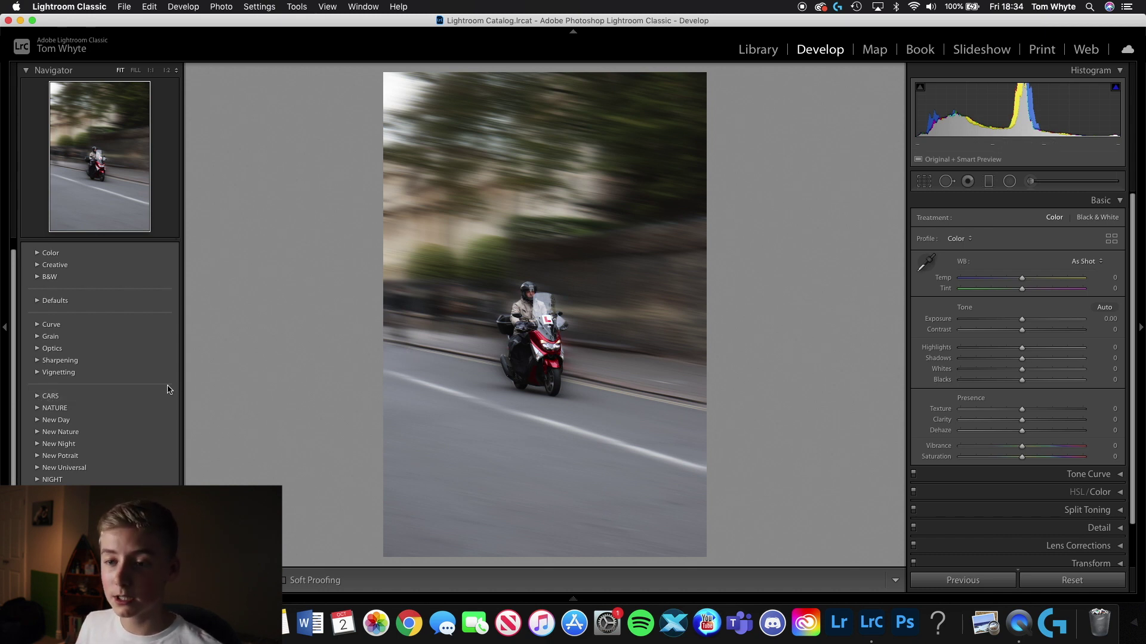
Apply the New Day DayTime preset, then set Temp −6, Highlights −44, Shadows +47, Vibrance −17, Saturation −8
left_click(34, 421)
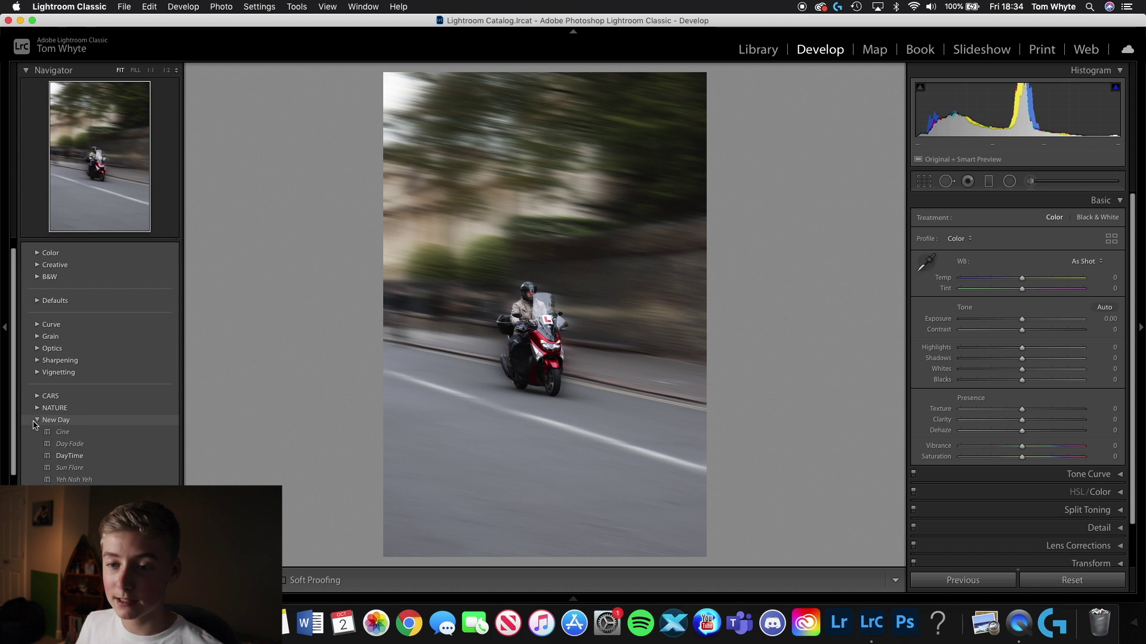
left_click(67, 457)
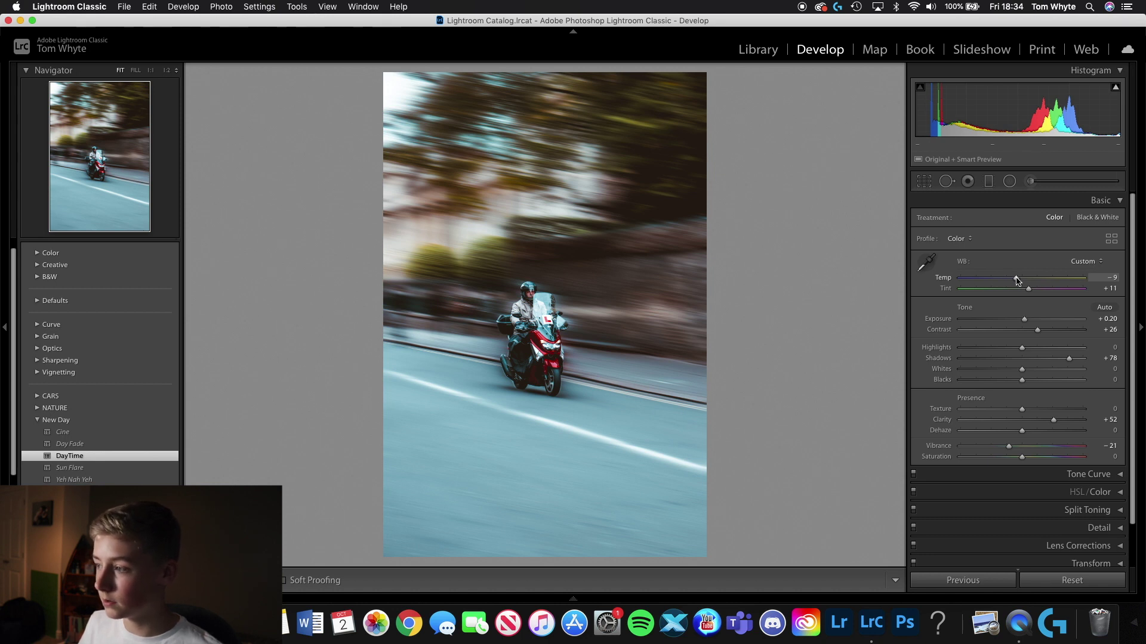
left_click_drag(1016, 281, 1019, 281)
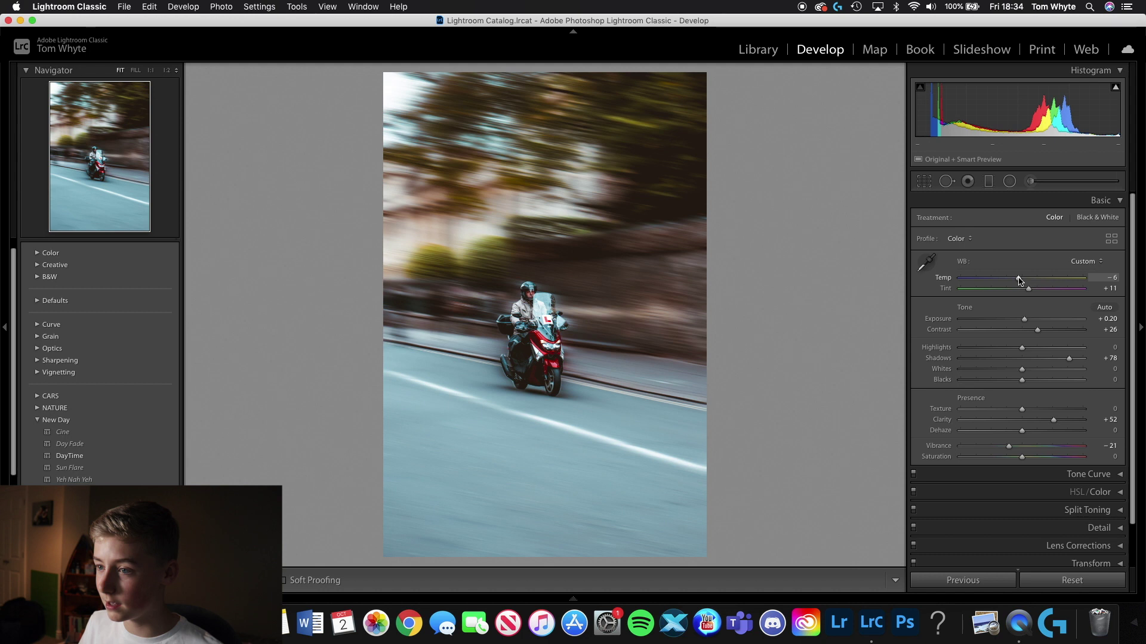
mouse_move(1069, 358)
left_mouse_down()
mouse_move(995, 349)
mouse_move(1052, 359)
left_mouse_up()
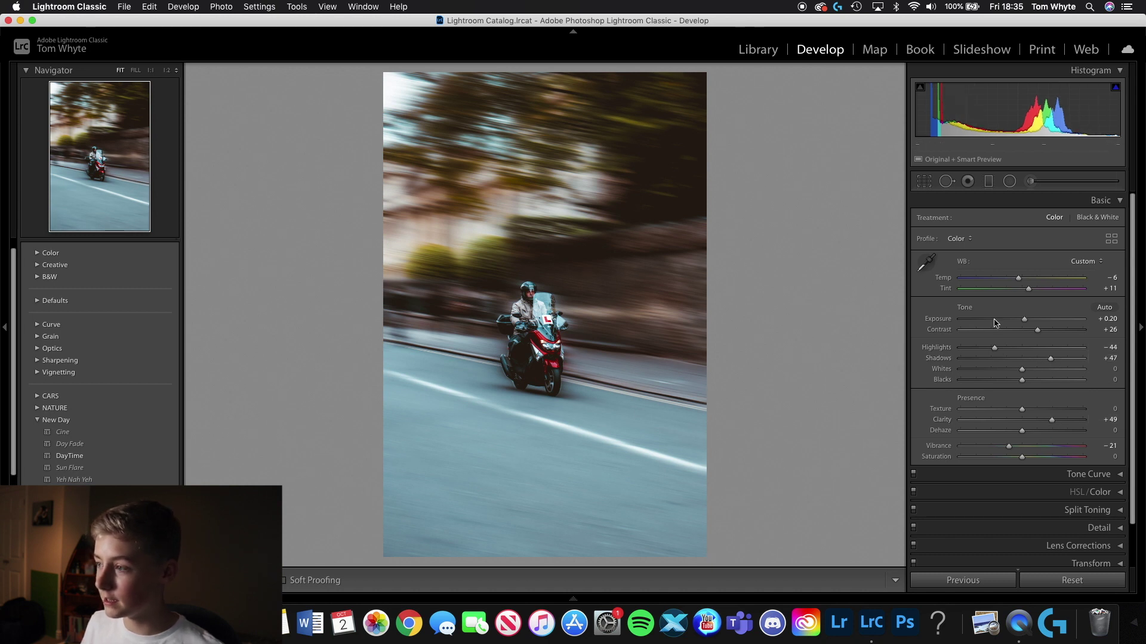
left_click_drag(1008, 446, 1018, 459)
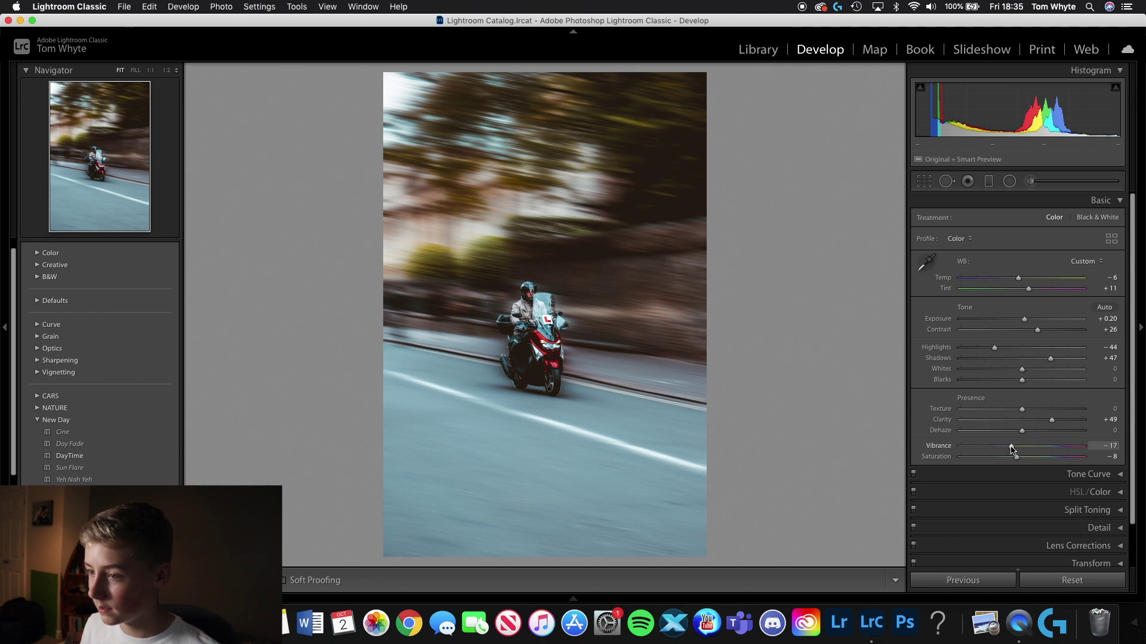
left_click(1102, 200)
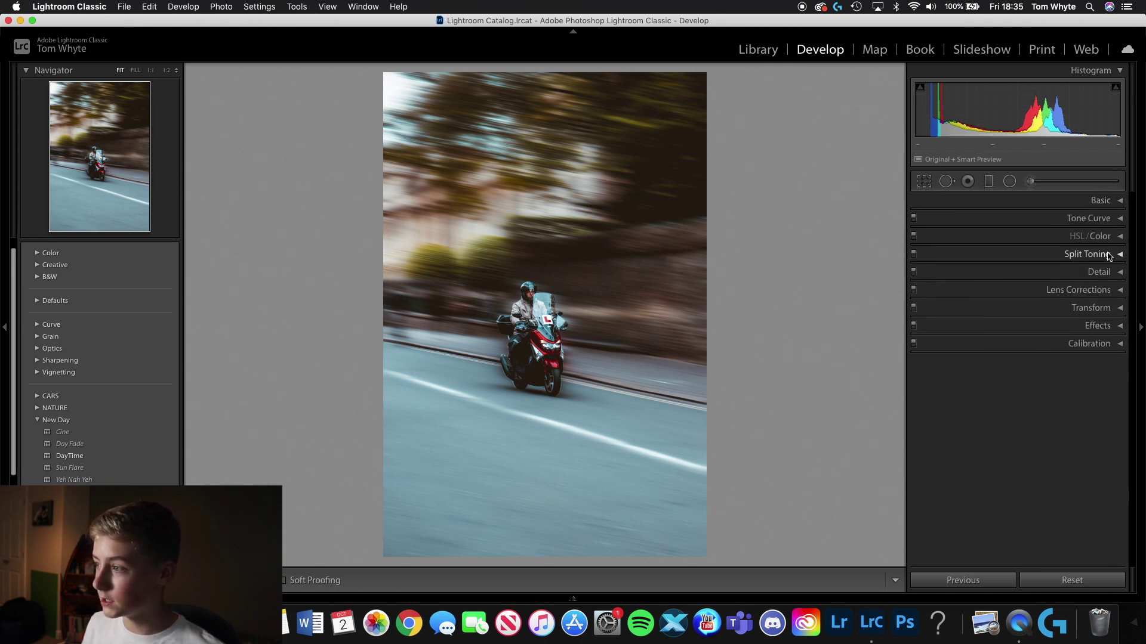
In HSL/Color, drop Blue saturation to +67 and raise Orange saturation to +57
left_click(1104, 238)
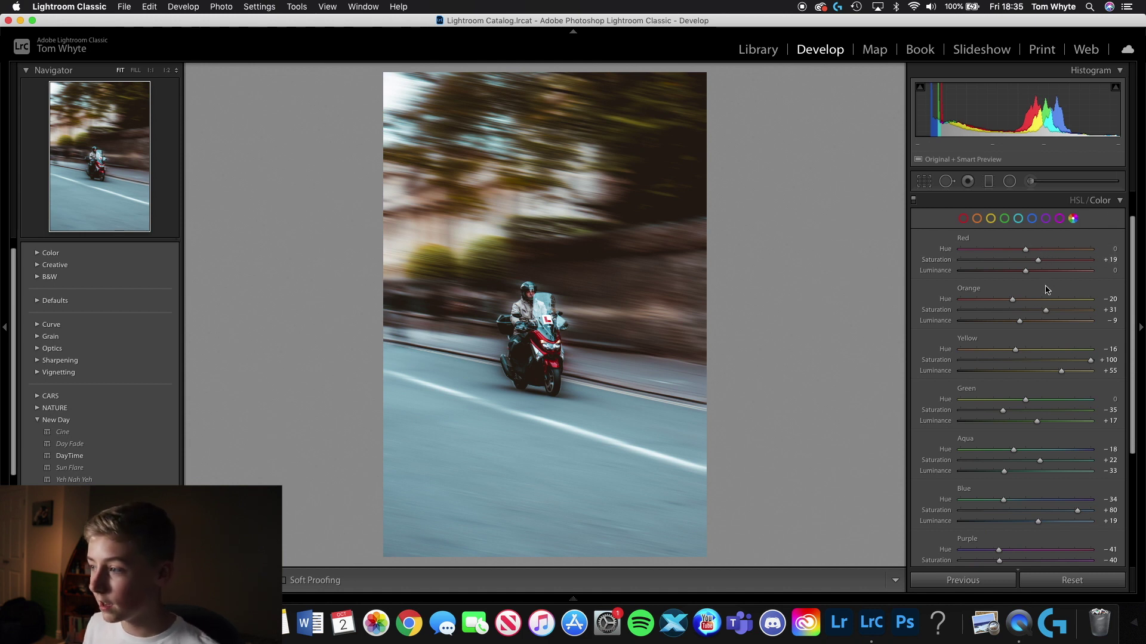
scroll(1070, 478, "down", 3)
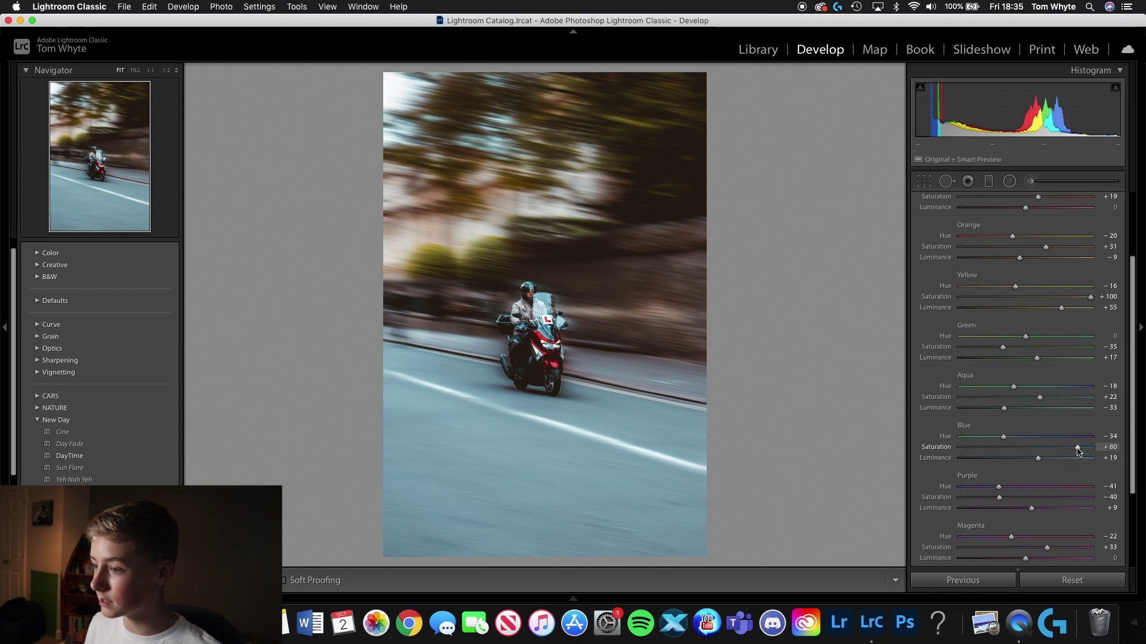
mouse_move(1078, 447)
left_mouse_down()
mouse_move(1050, 450)
mouse_move(1070, 448)
left_mouse_up()
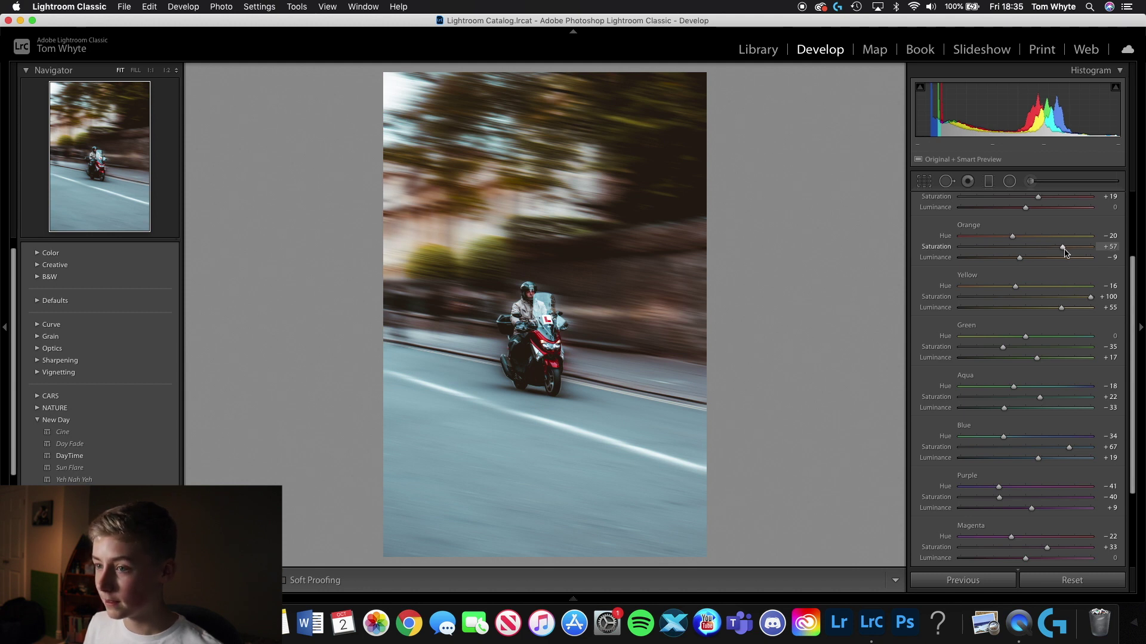
scroll(1059, 298, "up", 3)
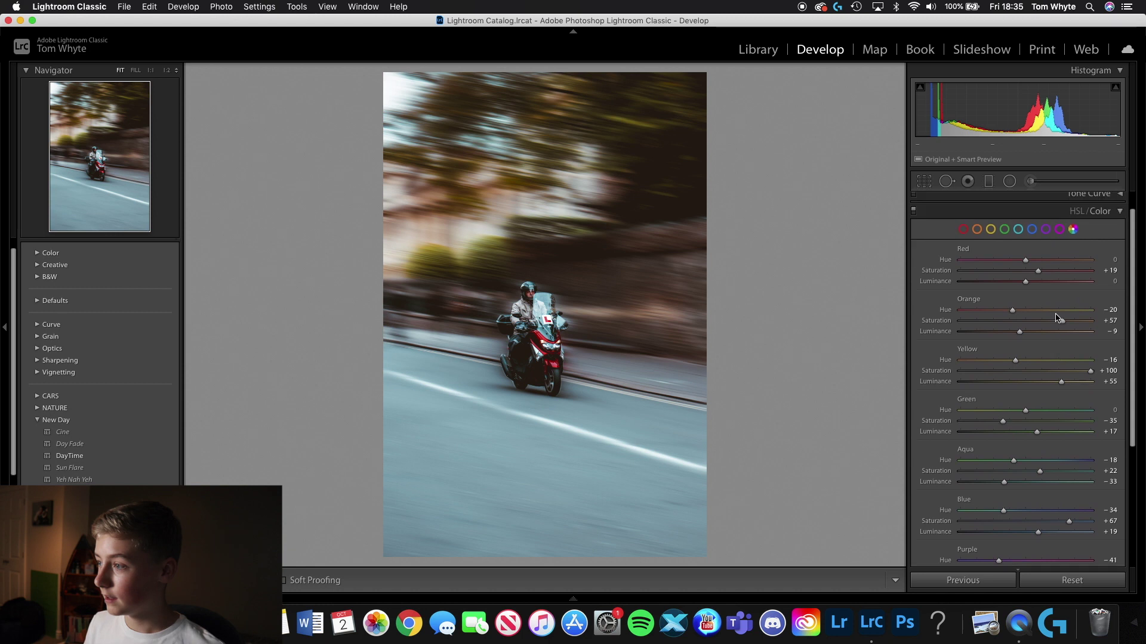
scroll(1056, 317, "up", 1)
left_click_drag(1042, 296, 1079, 305)
Zoom in and paint an Adjustment Brush mask over the rider and scooter with overlay shown
left_click(1098, 236)
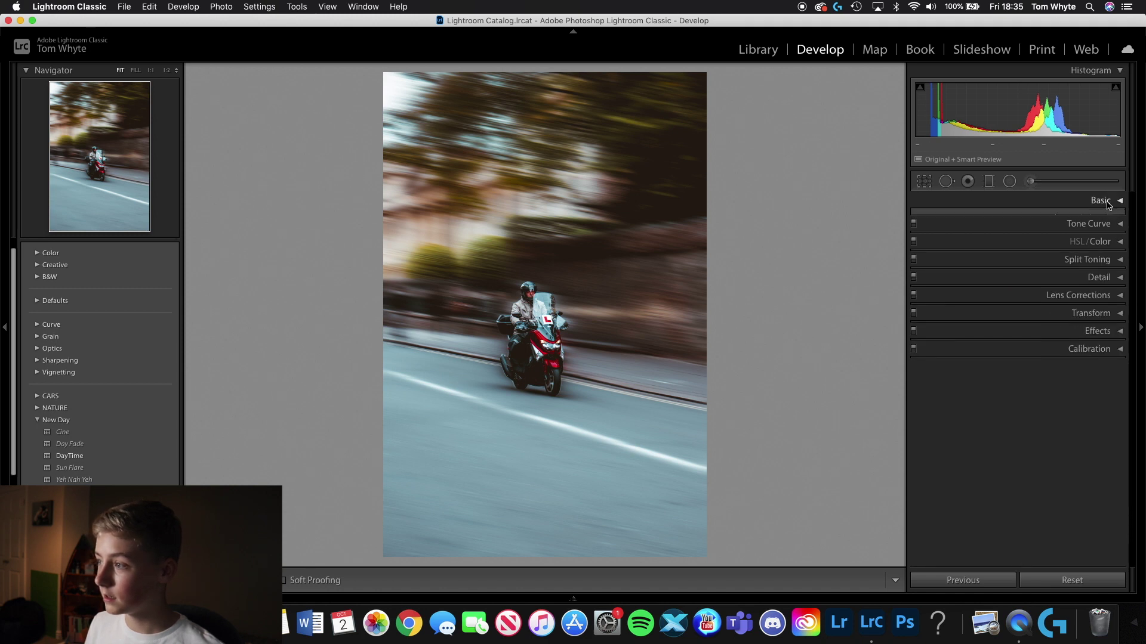
left_click(534, 302)
left_click(1030, 181)
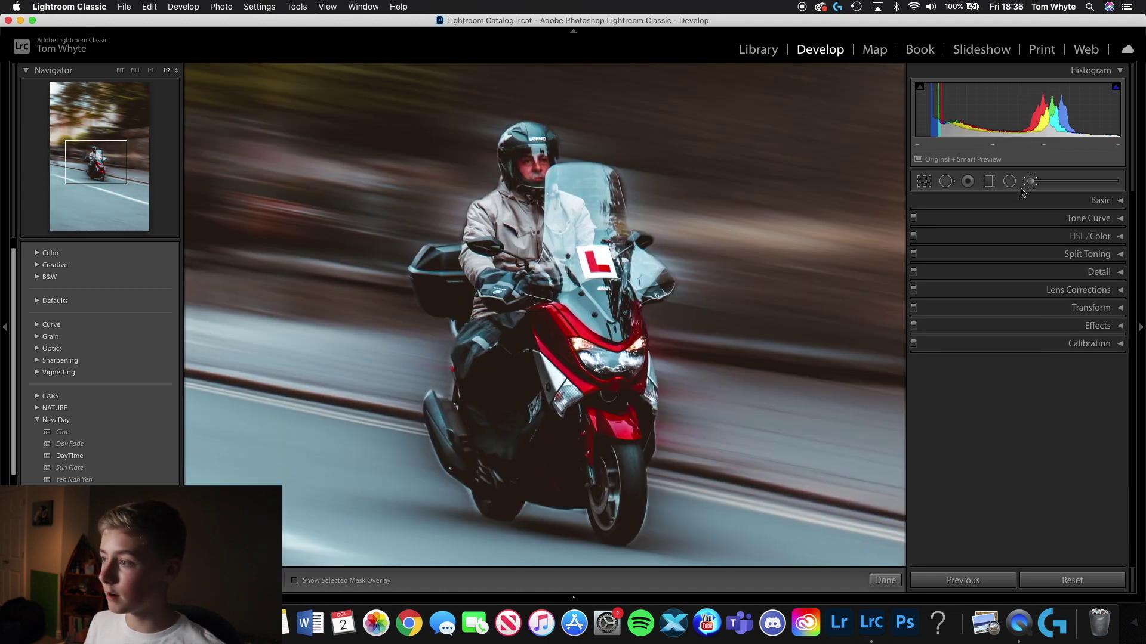
left_click_drag(1086, 517, 1083, 520)
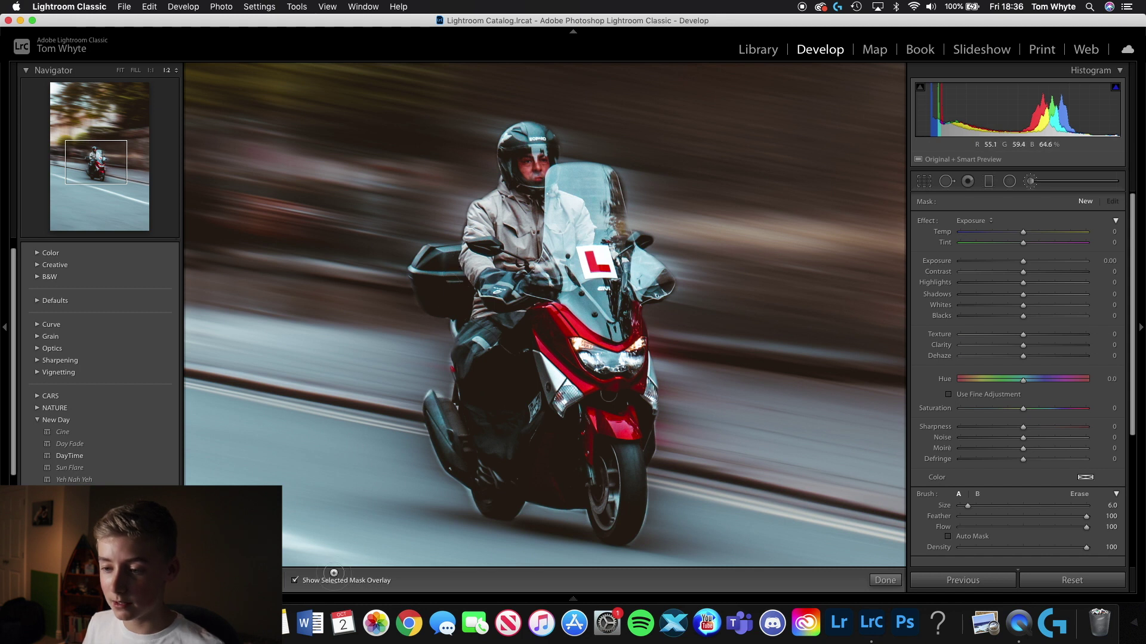
left_click(311, 577)
mouse_move(457, 278)
left_mouse_down()
mouse_move(421, 272)
mouse_move(437, 292)
mouse_move(471, 295)
mouse_move(512, 250)
mouse_move(493, 256)
mouse_move(482, 228)
mouse_move(515, 150)
mouse_move(558, 179)
mouse_move(642, 270)
mouse_move(638, 394)
mouse_move(607, 522)
mouse_move(642, 446)
mouse_move(479, 477)
mouse_move(481, 419)
mouse_move(521, 490)
mouse_move(598, 444)
mouse_move(541, 343)
mouse_move(466, 300)
mouse_move(440, 304)
mouse_move(550, 235)
mouse_move(567, 177)
mouse_move(557, 380)
mouse_move(636, 240)
left_mouse_up()
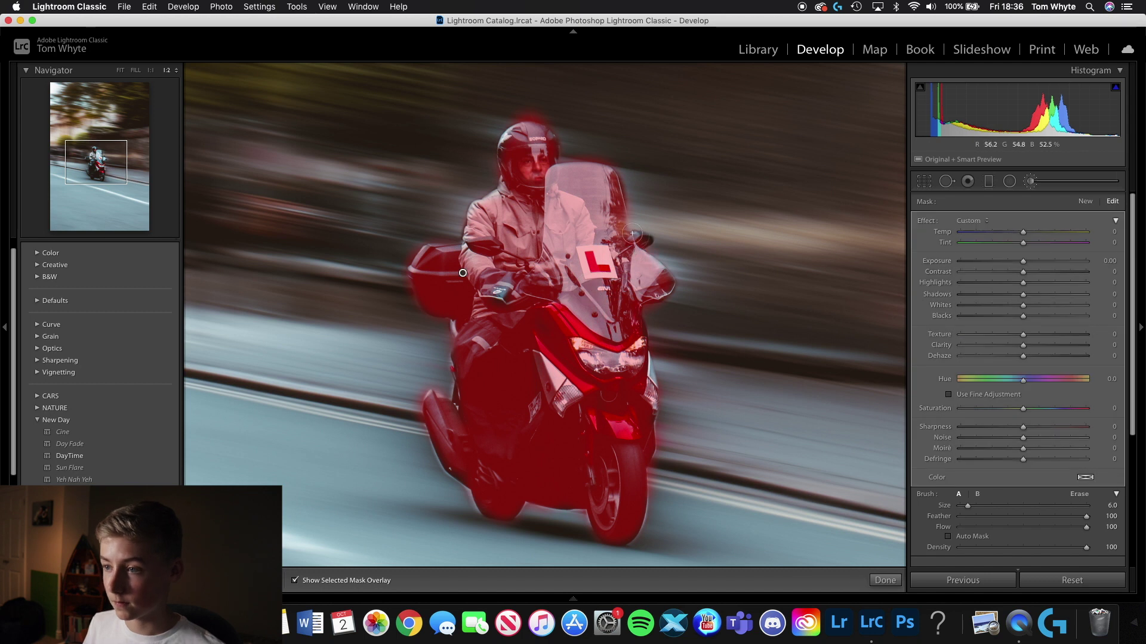
Give the brushed rider and scooter Clarity 36, finish the brush, and return to Fit view
key("alt")
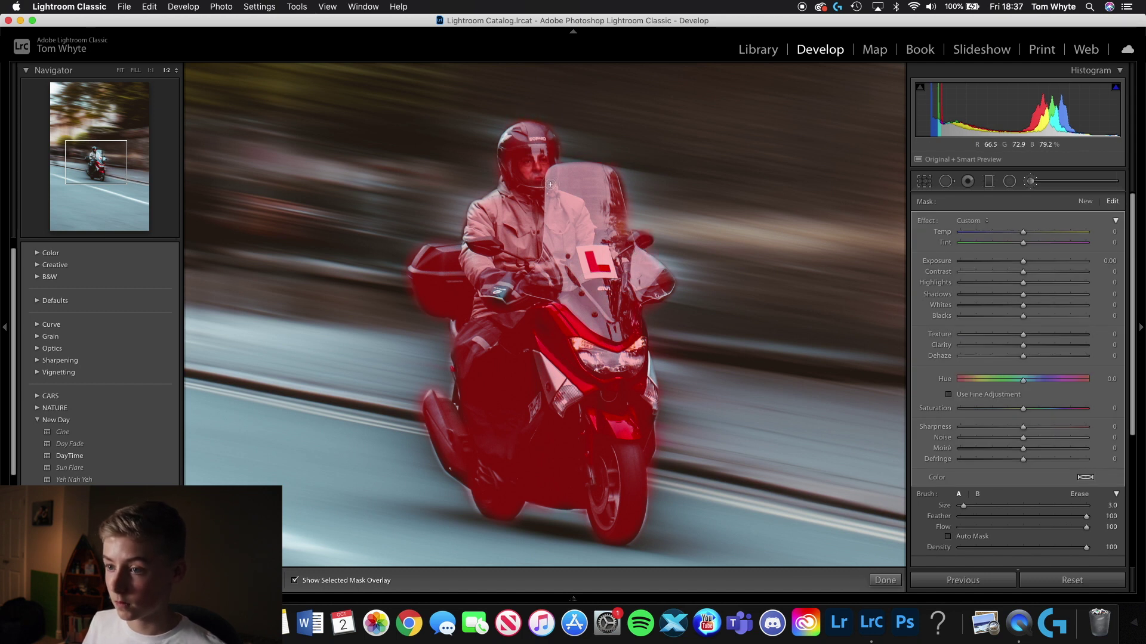
key("alt")
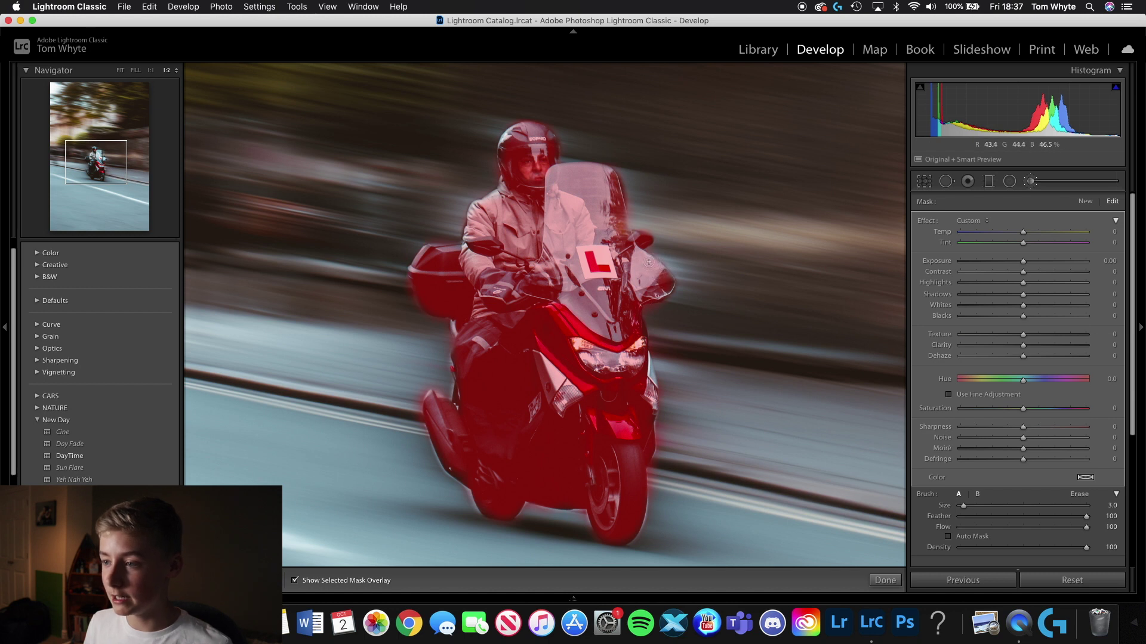
key("o")
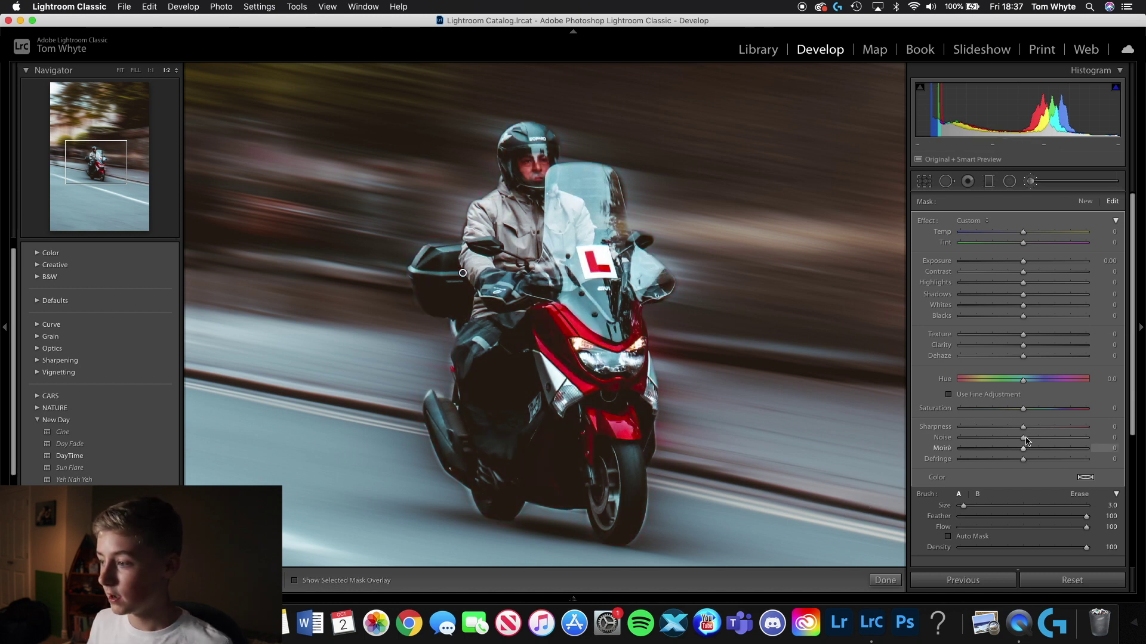
left_click_drag(1025, 346, 1045, 346)
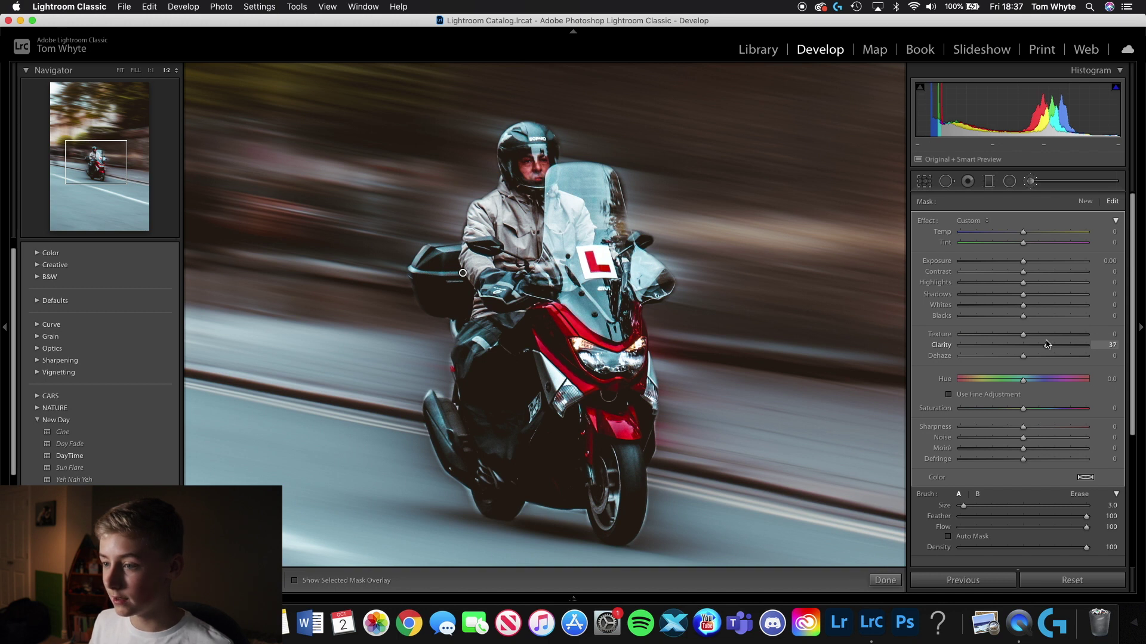
left_click(885, 580)
left_click(122, 70)
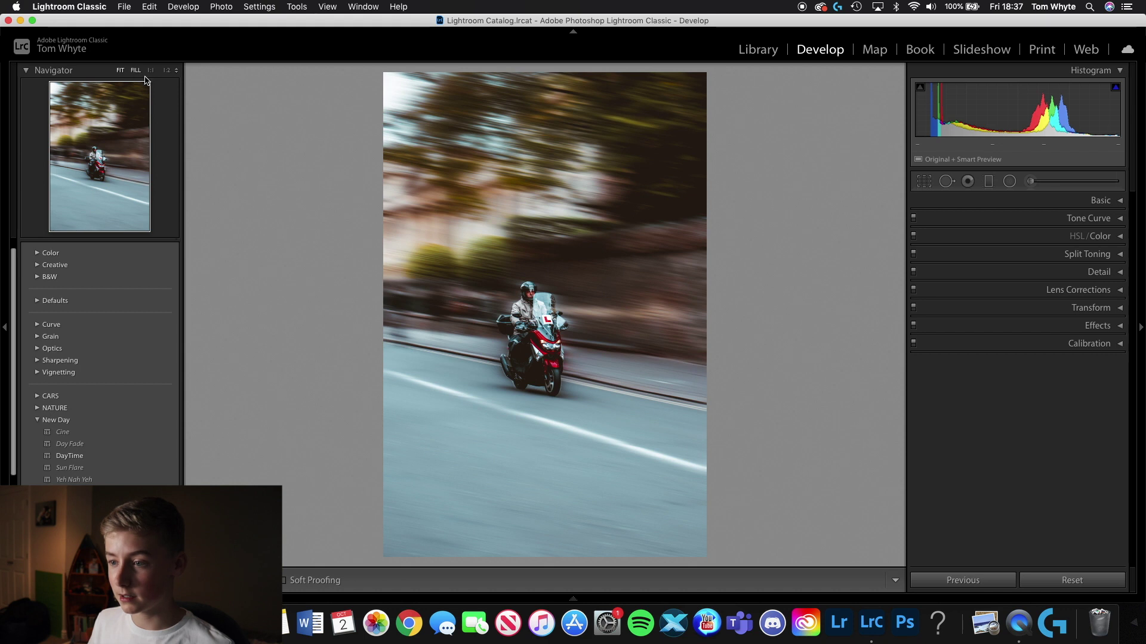
Toggle between the Before and edited views, then Reset the photo to its original state
key("backslash")
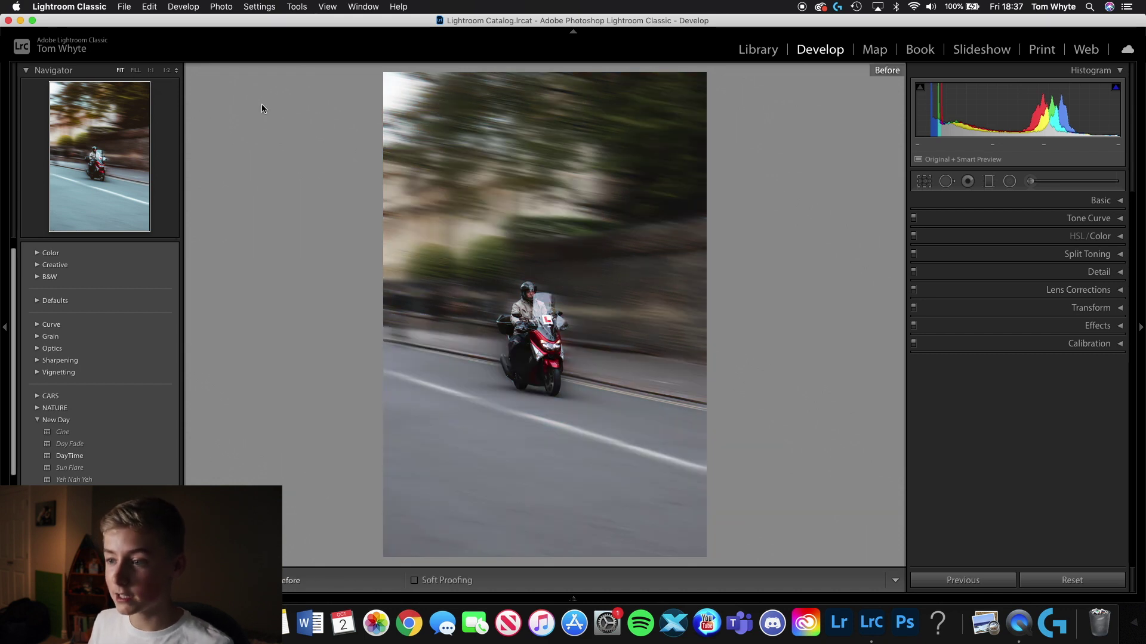
key("backslash")
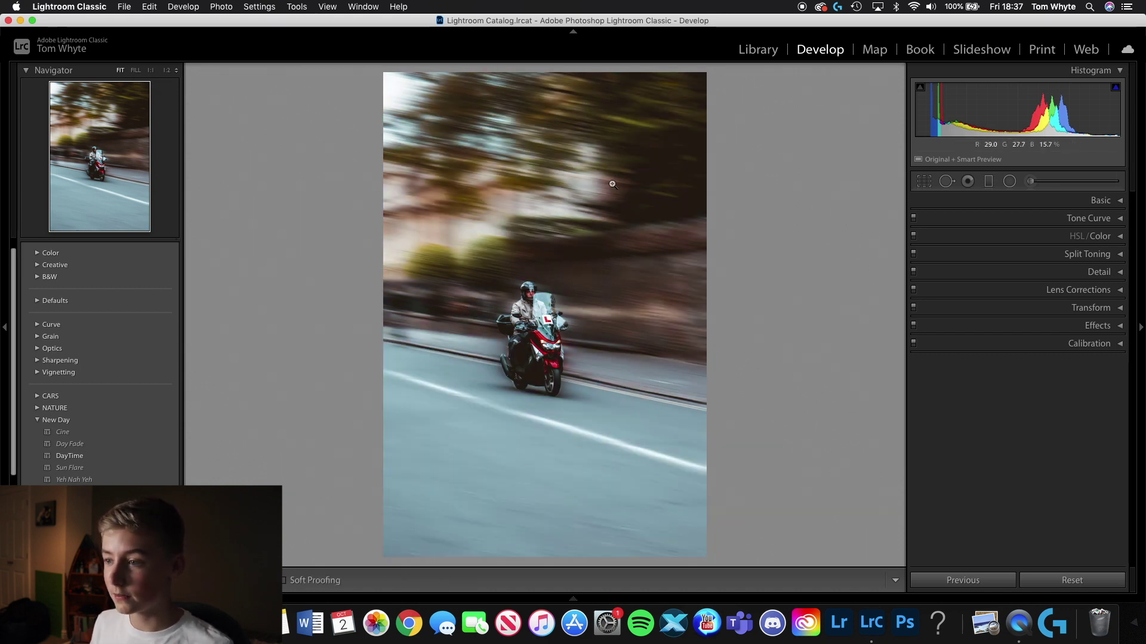
key("backslash")
key("backslash")
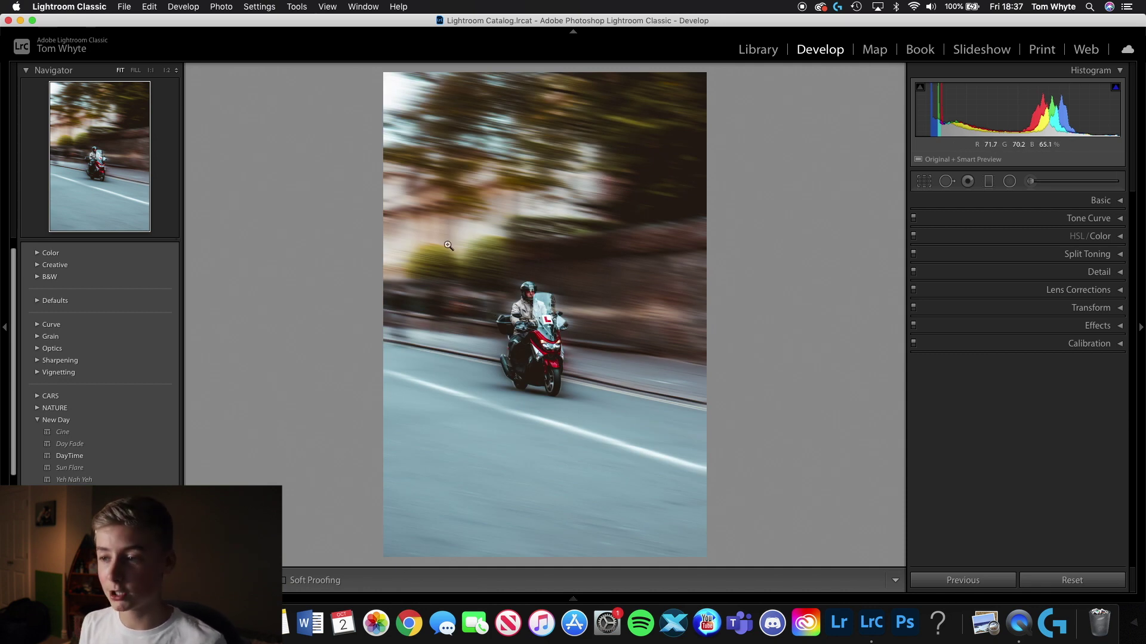
key("backslash")
key("backslash")
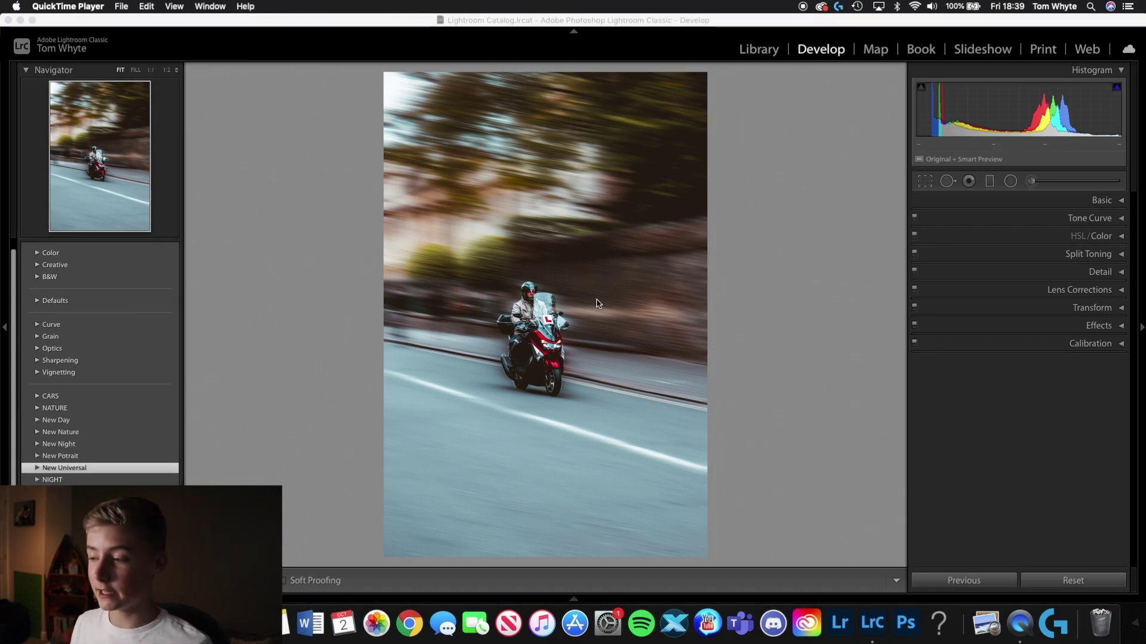
left_click(1074, 581)
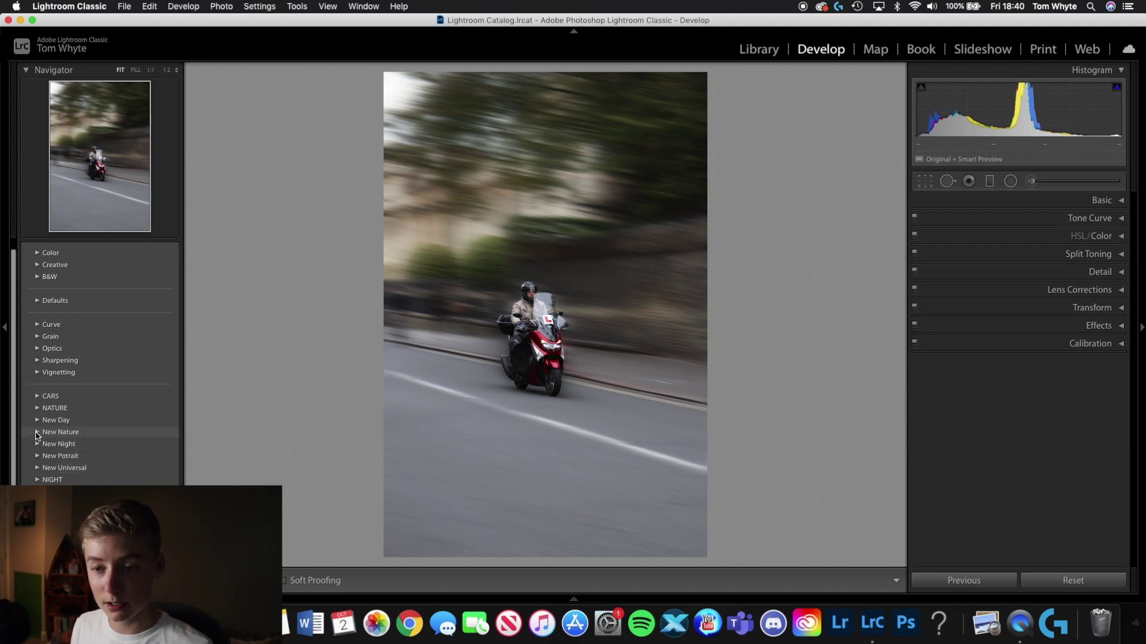
From the New Nature presets, darken exposure slightly and raise Clarity from −41 to +5
left_click(37, 433)
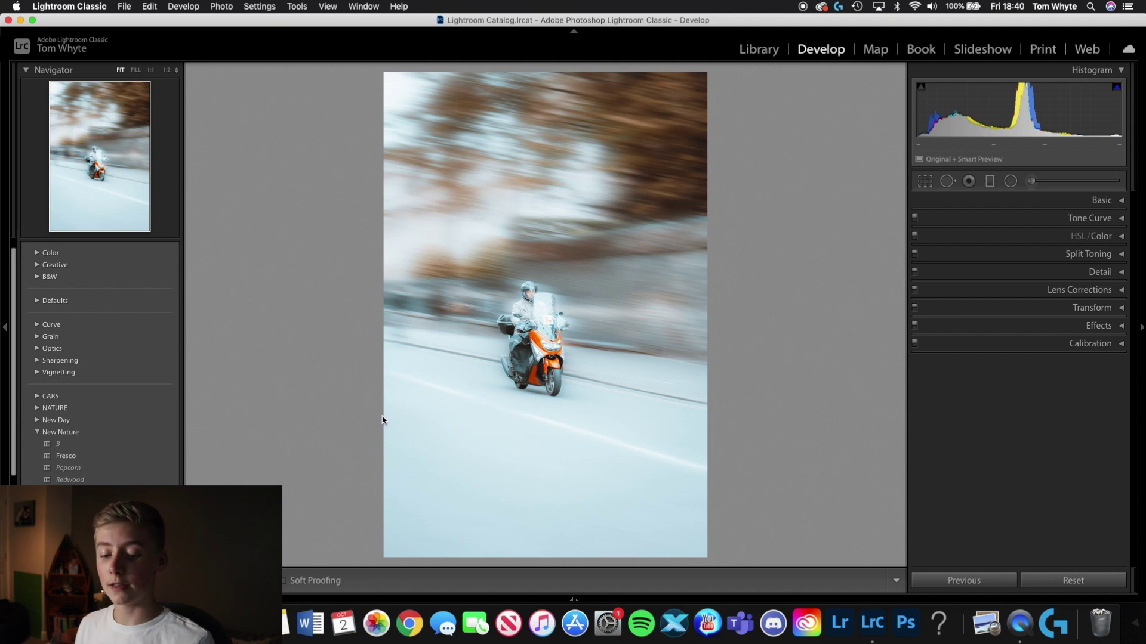
left_click(1115, 200)
left_click_drag(1045, 319, 1027, 322)
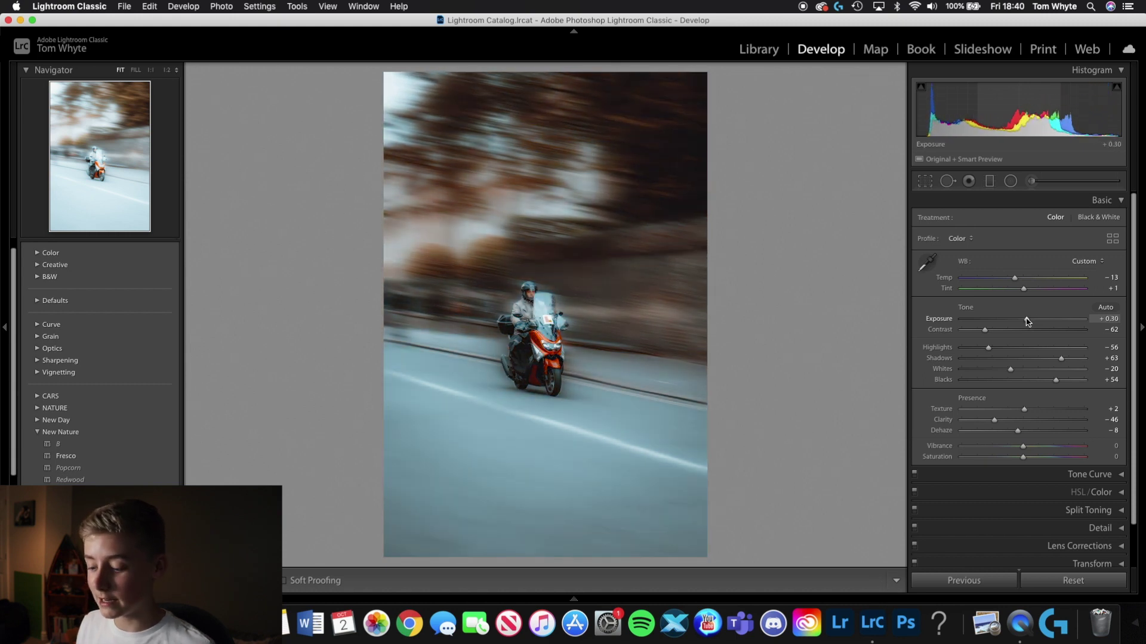
key("backslash")
key("backslash")
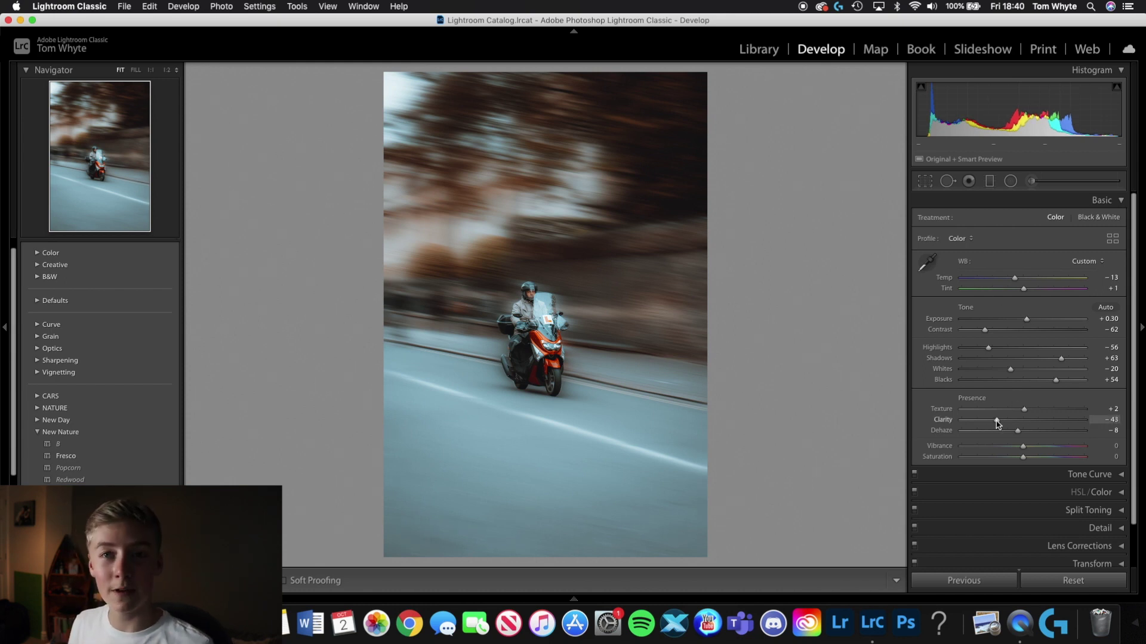
left_click_drag(1000, 422, 1026, 422)
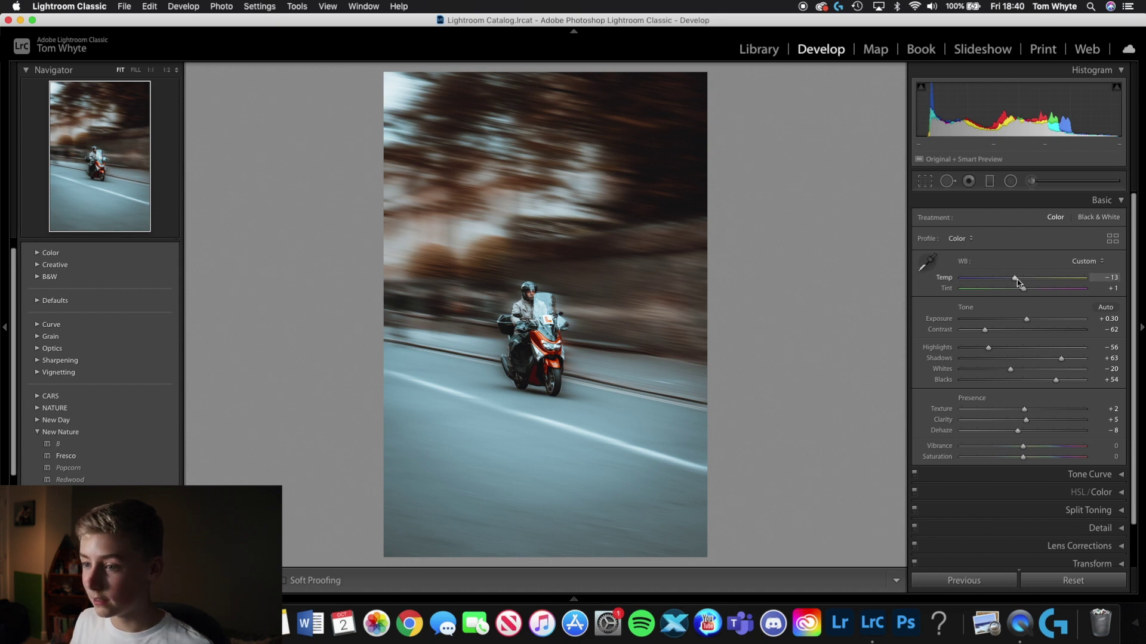
left_click(1103, 200)
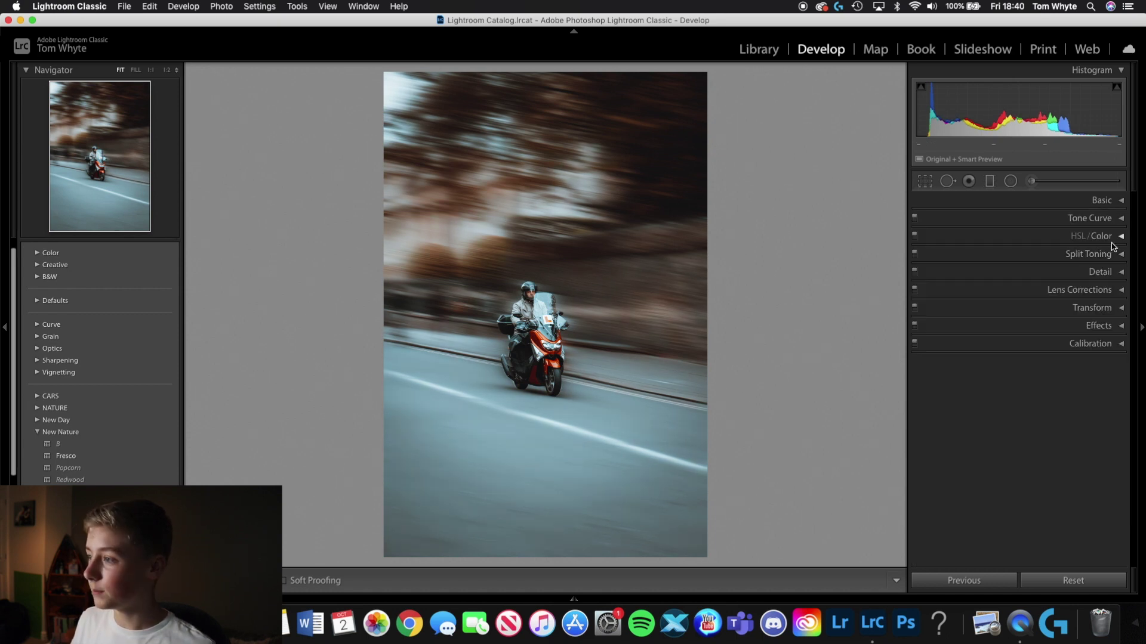
Set HSL saturation to Red +57, Orange +66, Blue about +72 and Aqua −17, then compare
left_click(1105, 236)
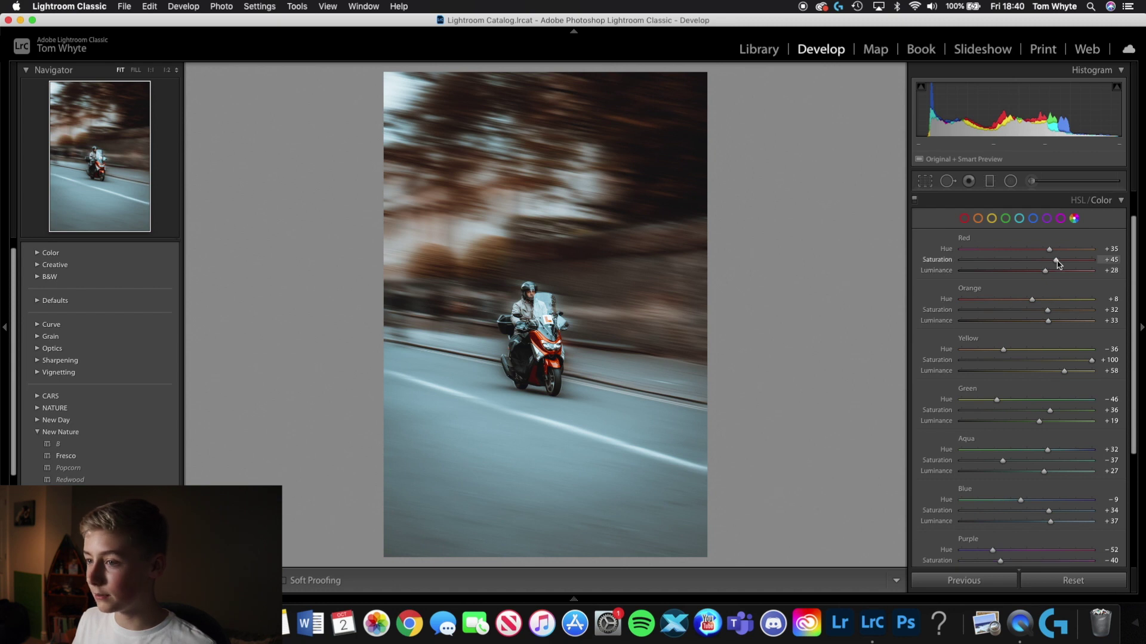
left_click_drag(1067, 266, 1068, 267)
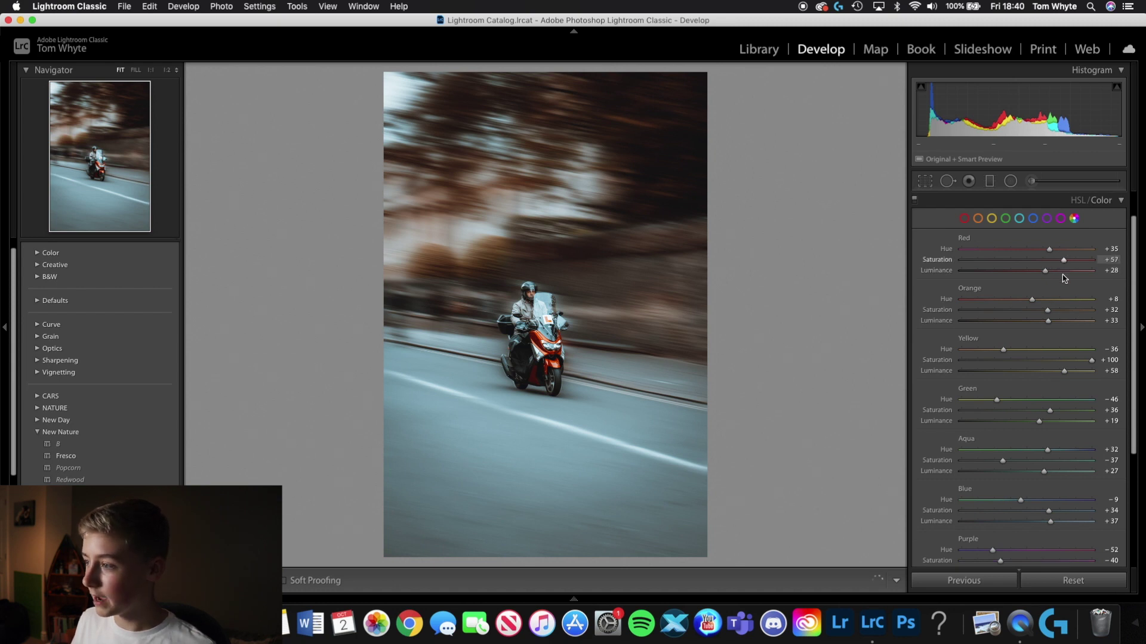
left_click_drag(1050, 315, 1074, 311)
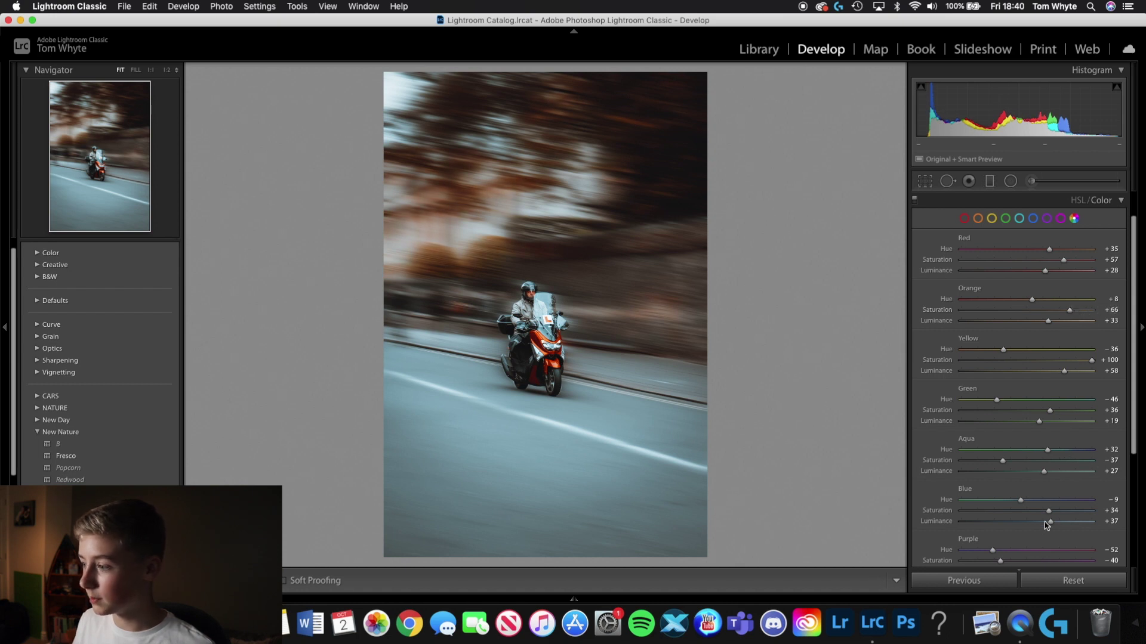
scroll(1063, 472, "down", 1)
mouse_move(1052, 513)
left_mouse_down()
mouse_move(1097, 514)
mouse_move(1074, 517)
left_mouse_up()
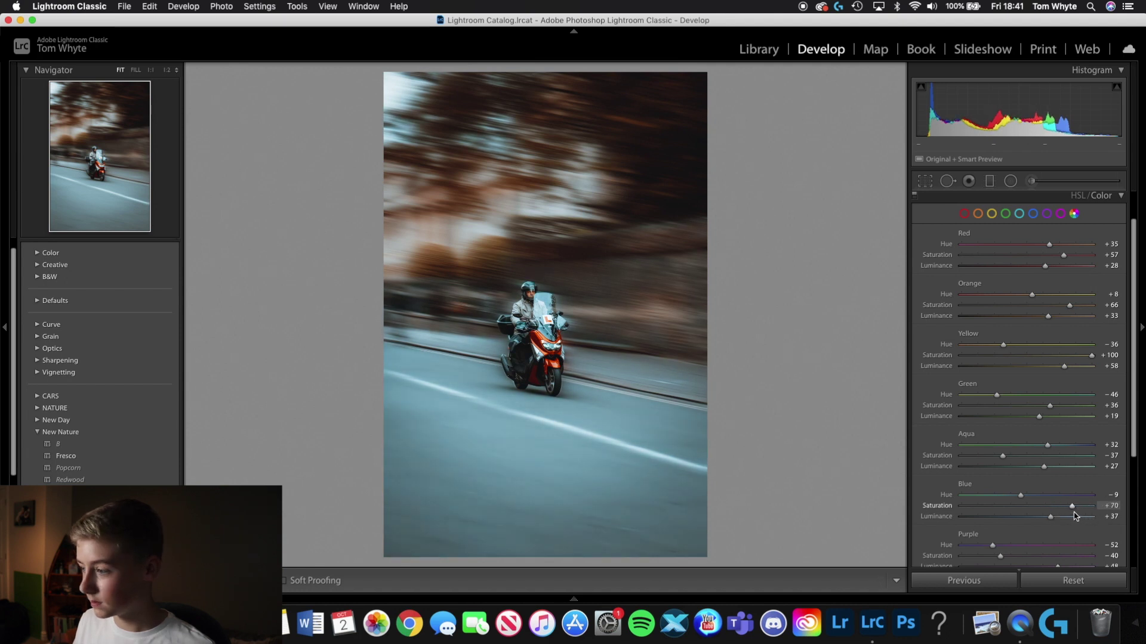
mouse_move(1002, 456)
left_mouse_down()
mouse_move(1144, 444)
mouse_move(907, 457)
mouse_move(1027, 456)
mouse_move(1016, 452)
left_mouse_up()
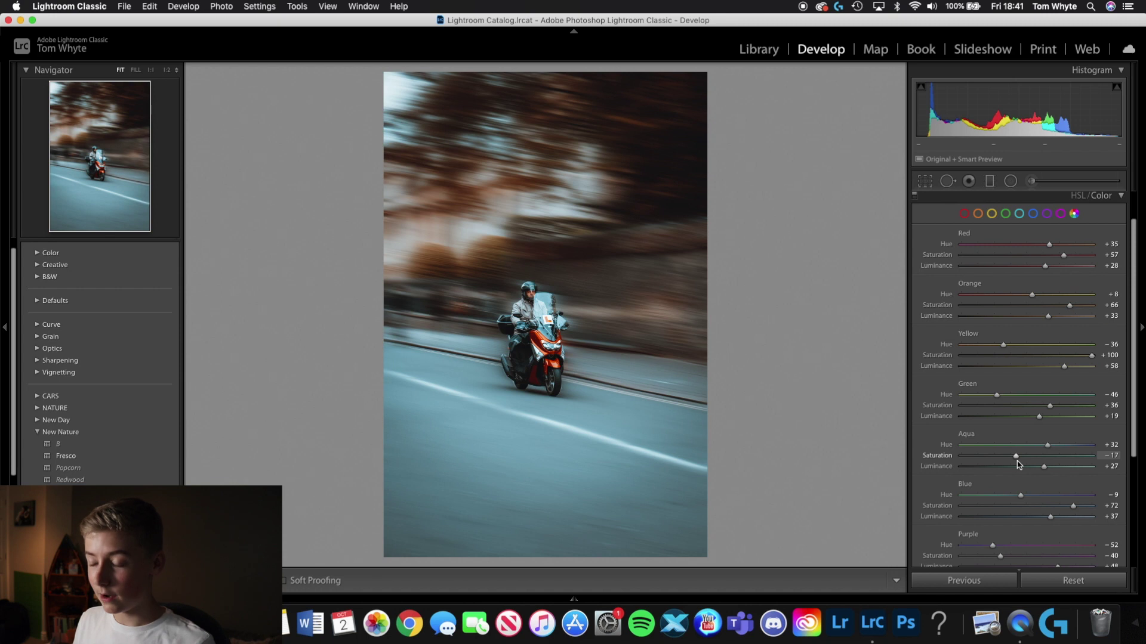
key("backslash")
key("backslash")
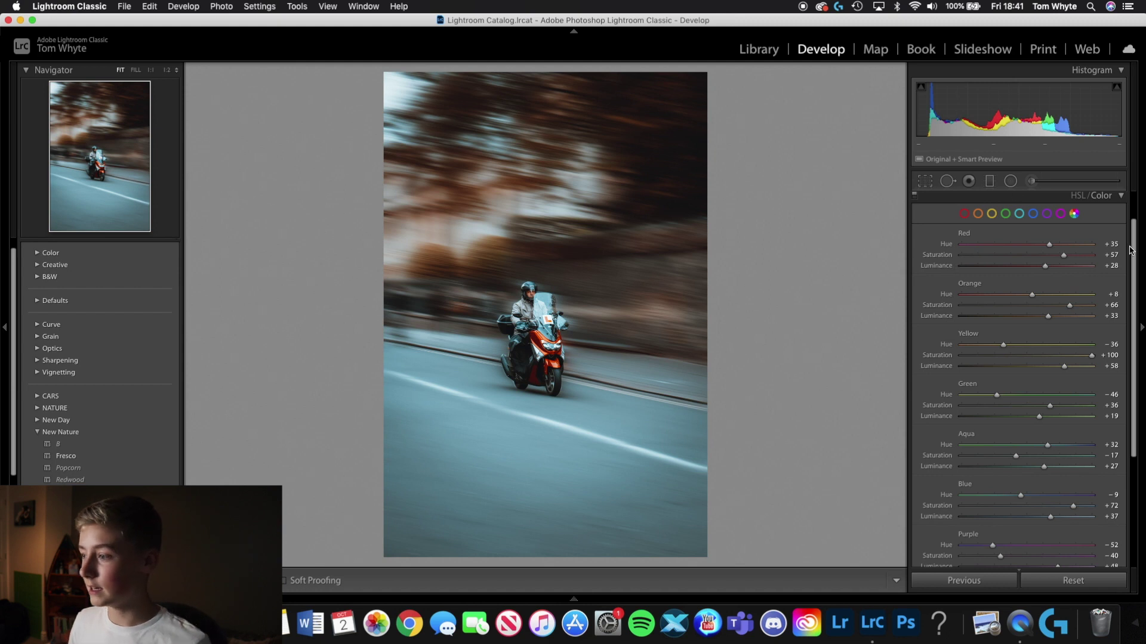
Compare with the original again and cut Blue saturation from +72 down to +30
left_click(1115, 197)
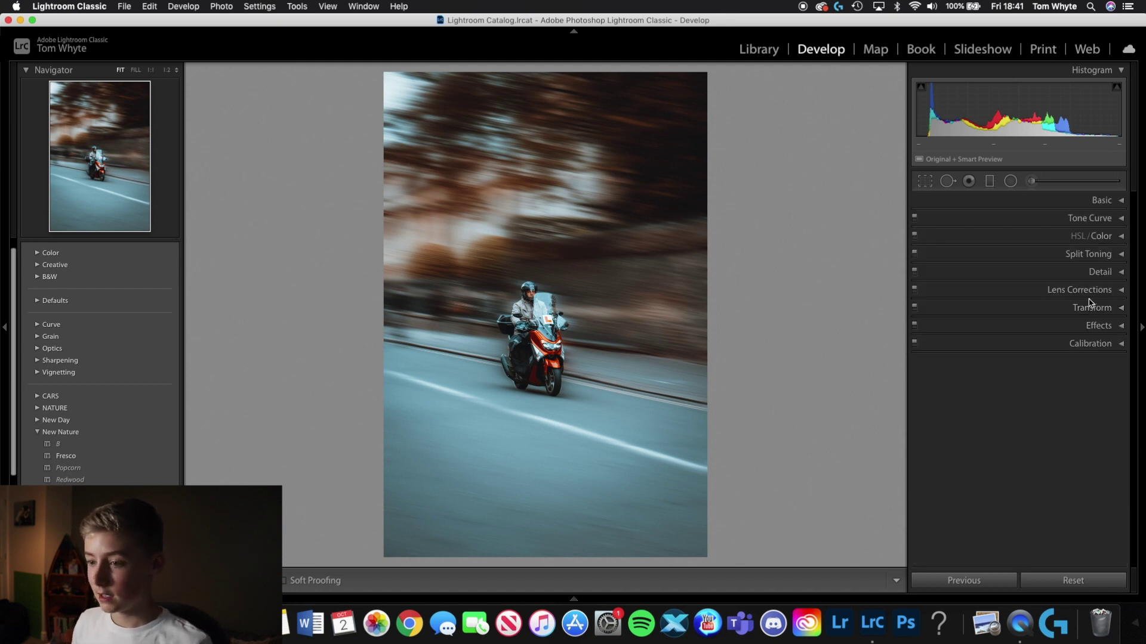
key("backslash")
key("backslash")
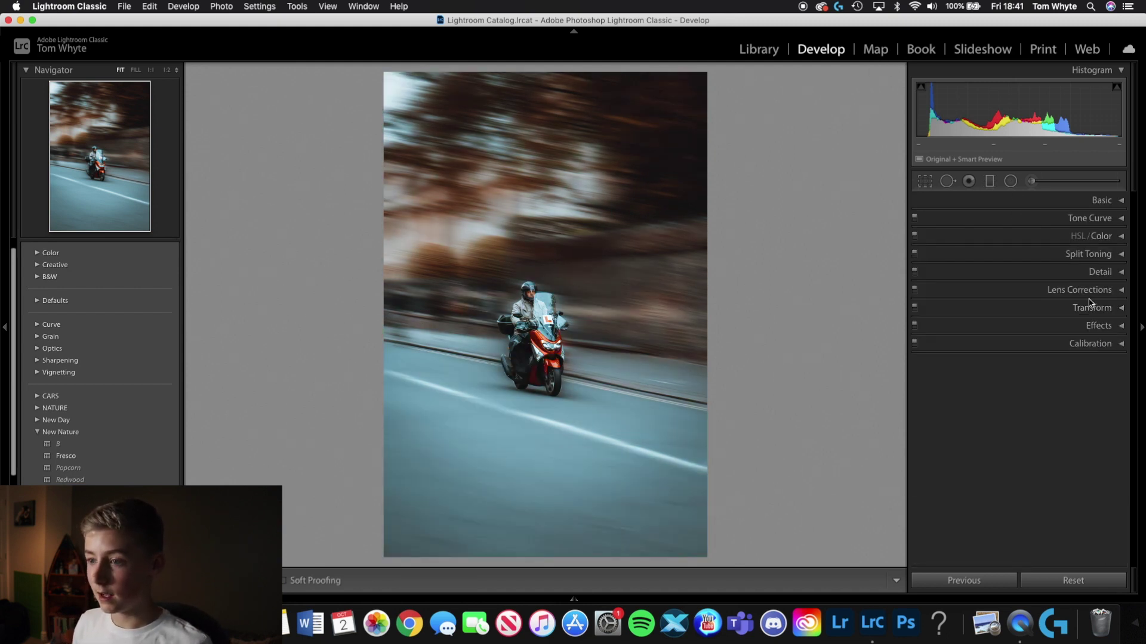
left_click(1116, 236)
scroll(1074, 388, "down", 3)
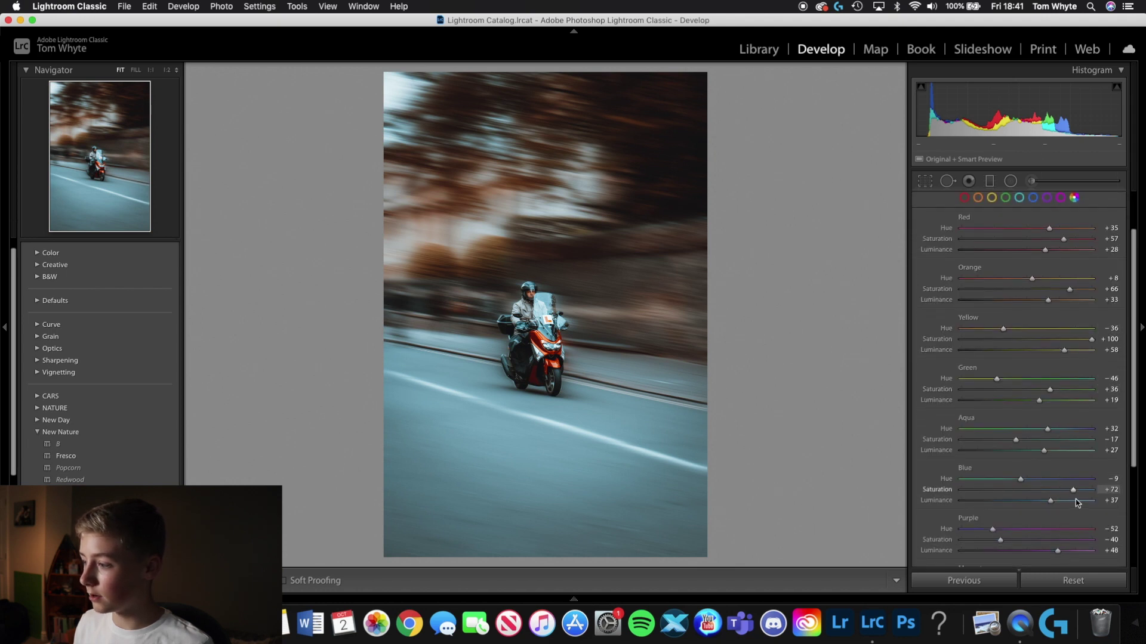
left_click_drag(1072, 492, 1049, 489)
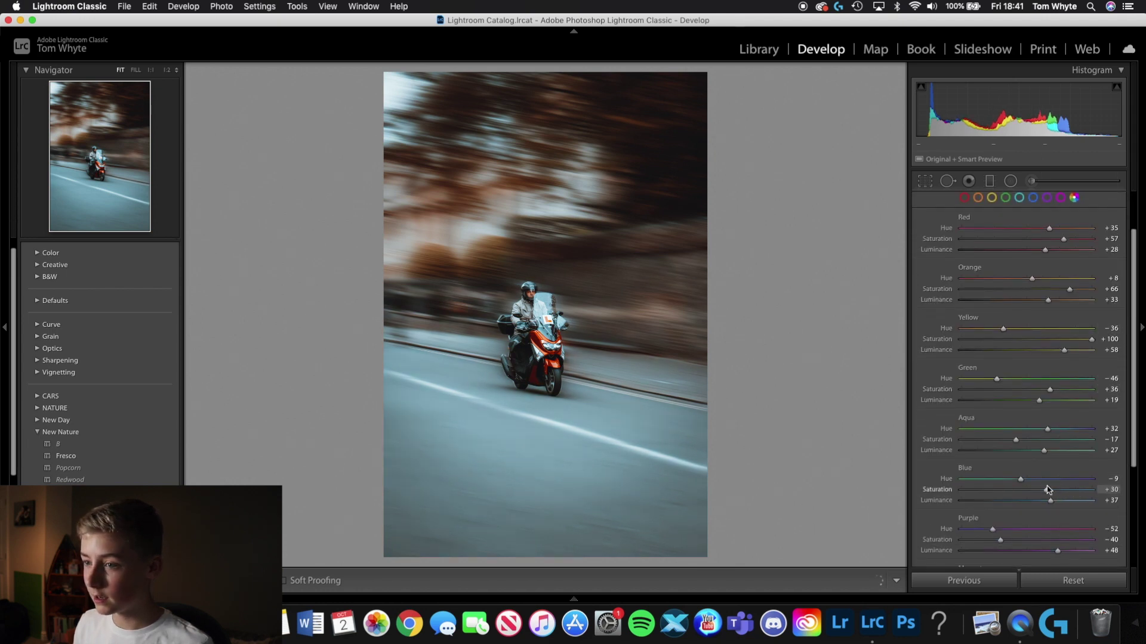
scroll(1119, 248, "up", 2)
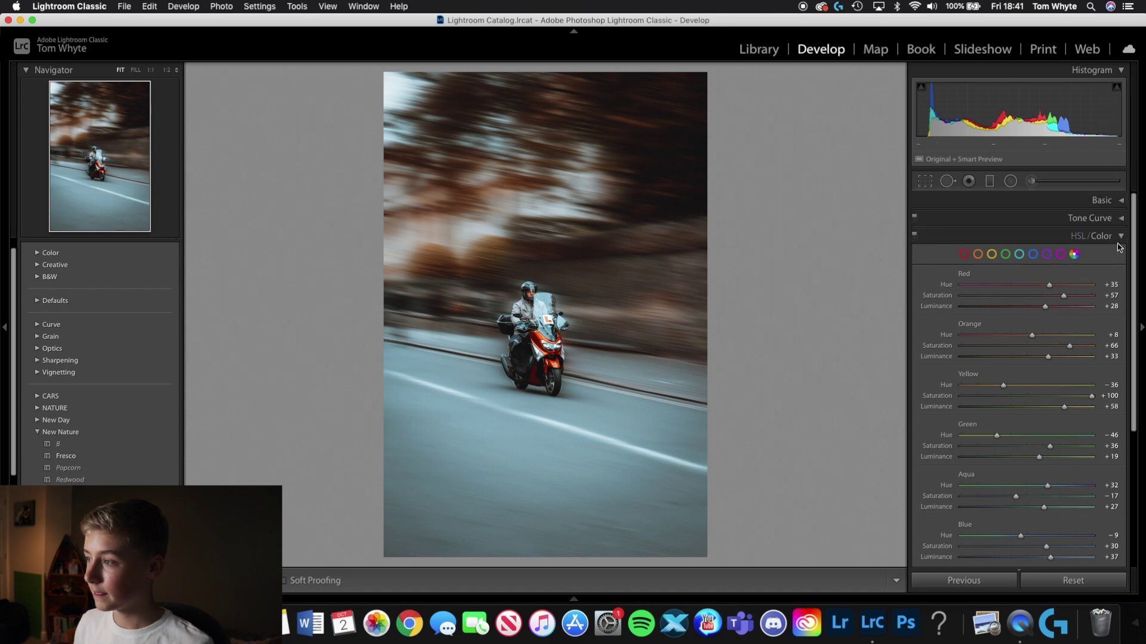
left_click(1115, 238)
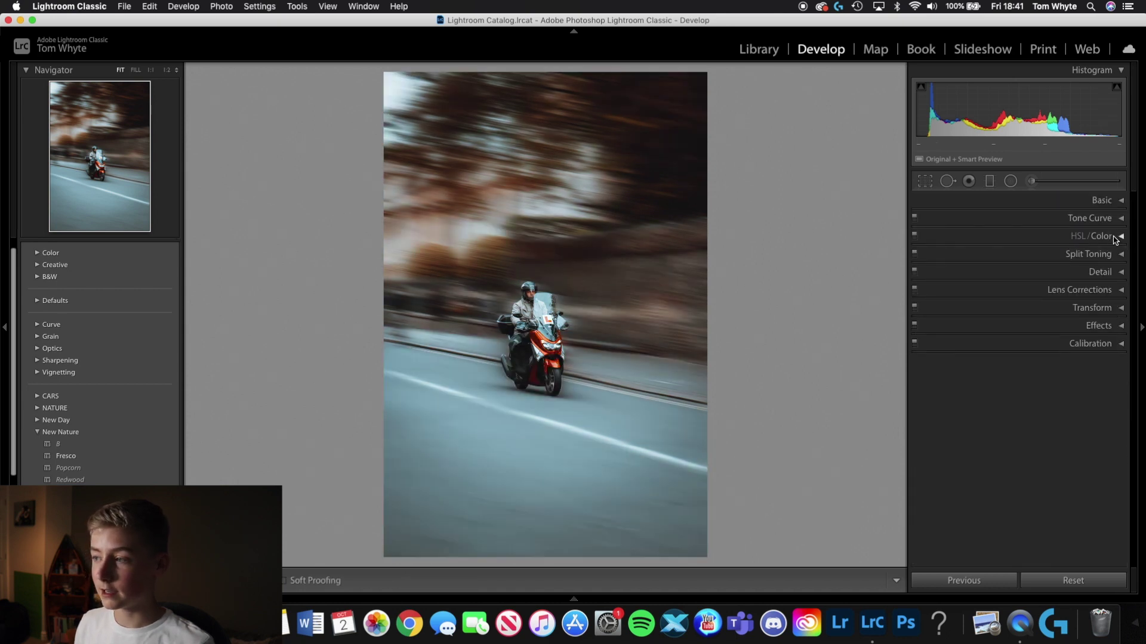
Lower Shadows to +26, raise Highlights to −34 and Contrast to −40 in the Basic panel
left_click(1104, 203)
left_click_drag(1060, 363, 1039, 363)
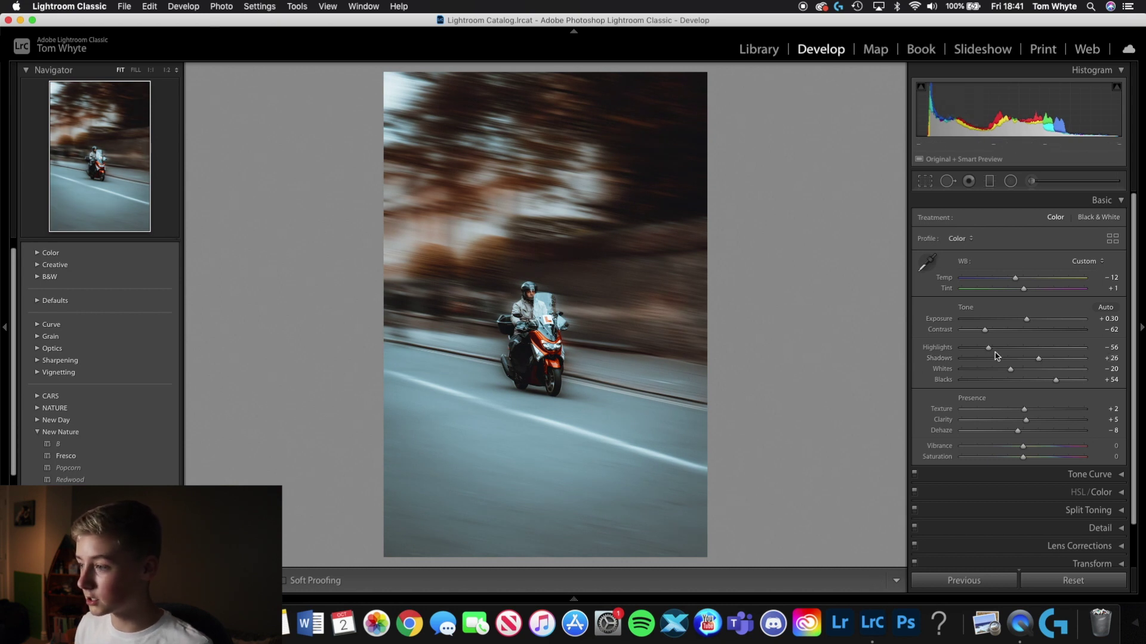
mouse_move(988, 348)
left_mouse_down()
mouse_move(1002, 349)
mouse_move(1000, 333)
left_mouse_up()
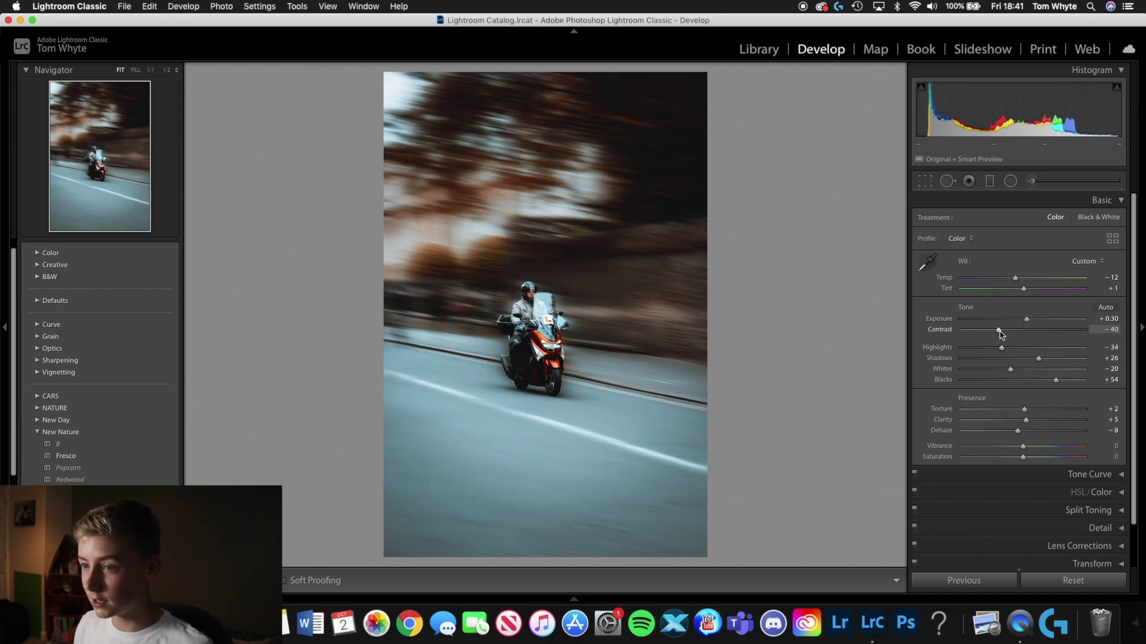
left_click(1115, 201)
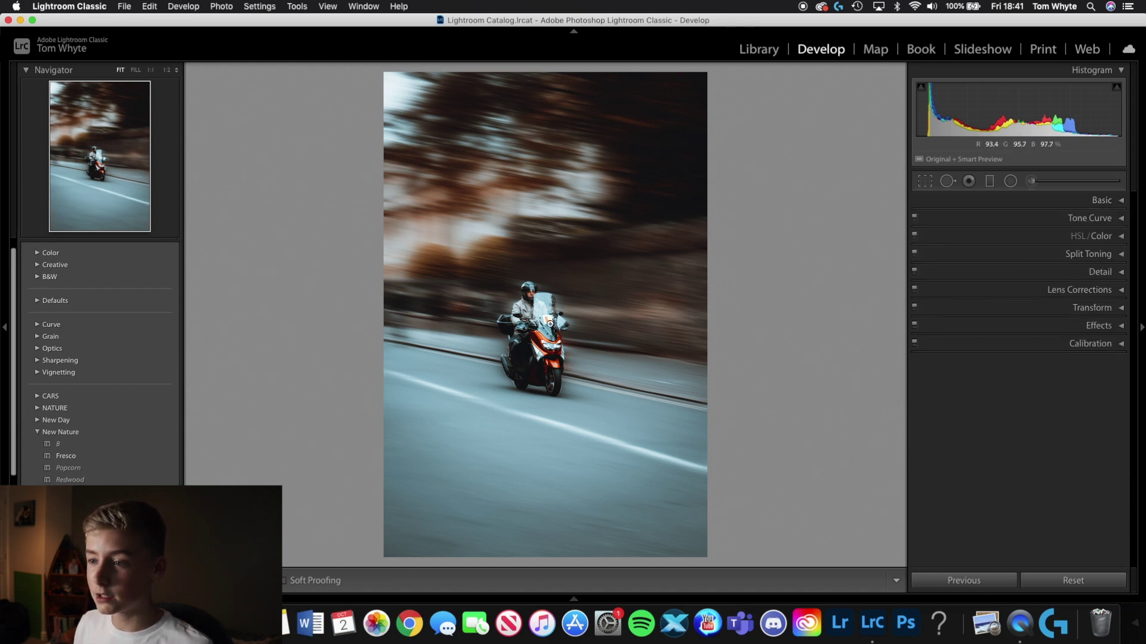
left_click(550, 323)
Centre the zoomed view on the rider and paint an Adjustment Brush mask over rider and scooter
left_click(115, 172)
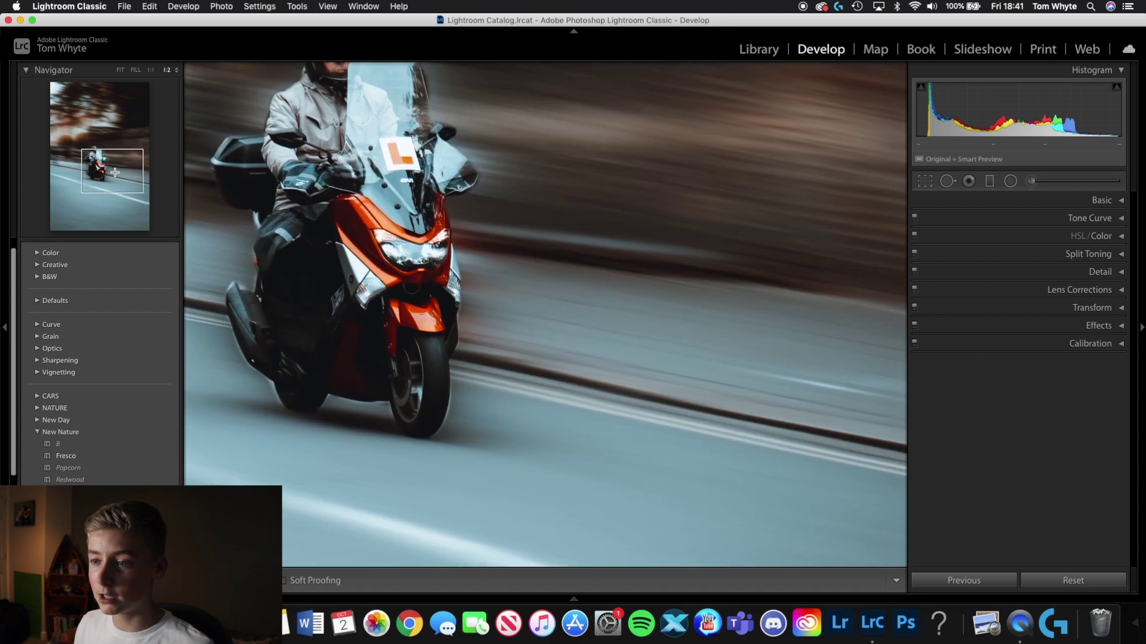
left_click_drag(115, 172, 100, 165)
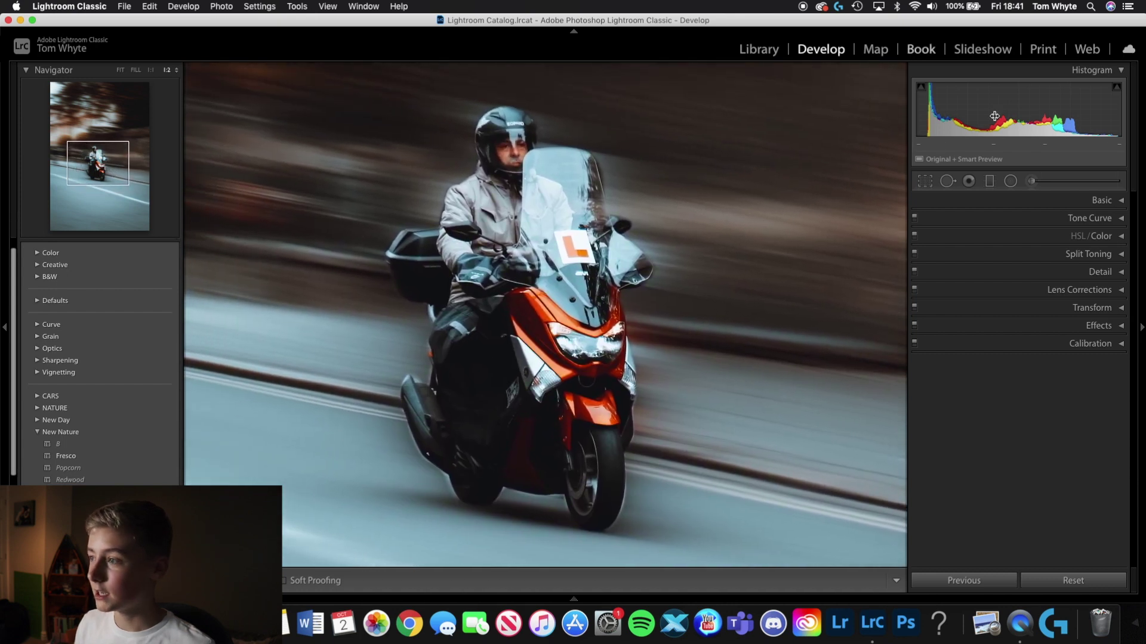
left_click(1031, 181)
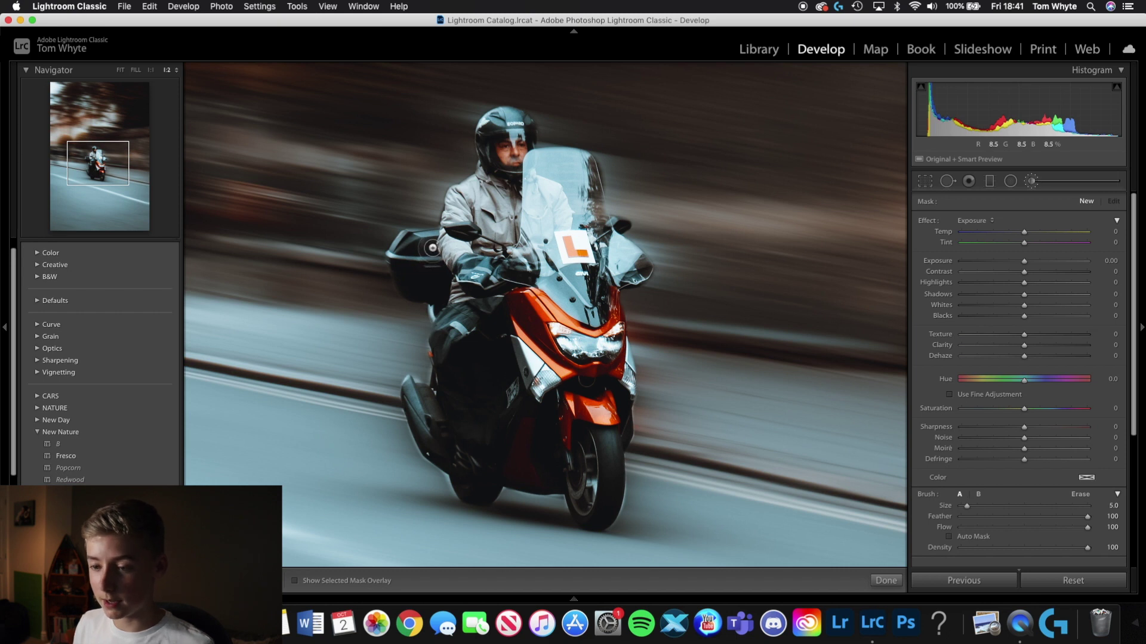
key("o")
mouse_move(429, 250)
left_mouse_down()
mouse_move(399, 258)
mouse_move(403, 286)
mouse_move(438, 289)
mouse_move(432, 249)
mouse_move(573, 179)
mouse_move(613, 465)
mouse_move(454, 478)
mouse_move(439, 311)
mouse_move(572, 450)
mouse_move(585, 299)
mouse_move(555, 238)
left_mouse_up()
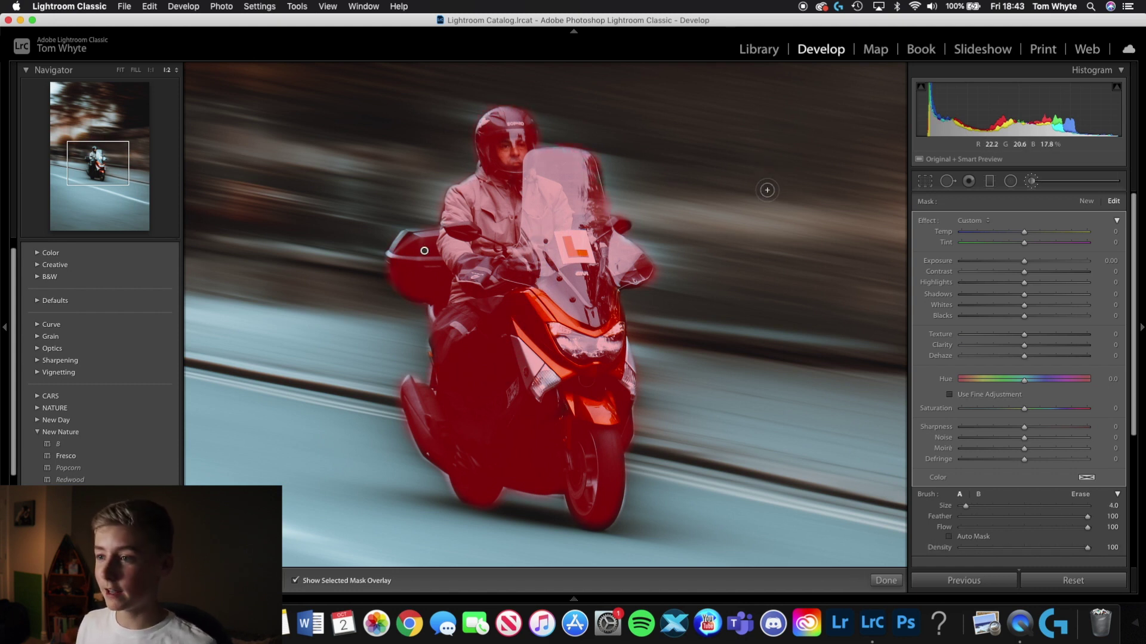
key("o")
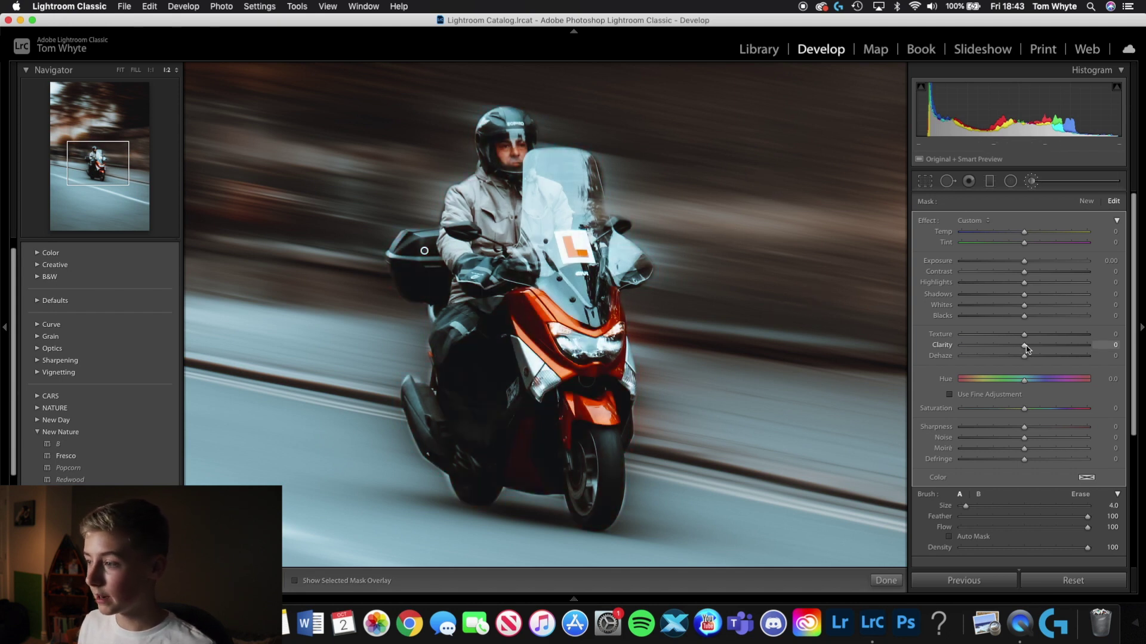
Set the brushed area's Clarity to 37, finish the brush, fit the photo and compare with the original
left_click_drag(1029, 349, 1035, 357)
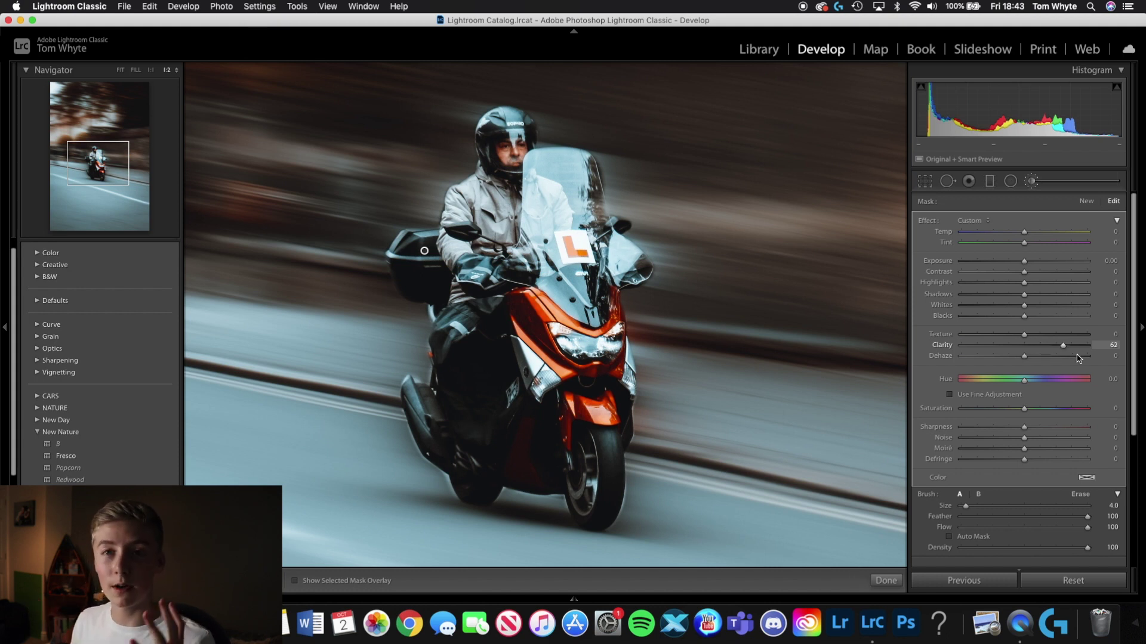
left_click_drag(1078, 358, 1104, 358)
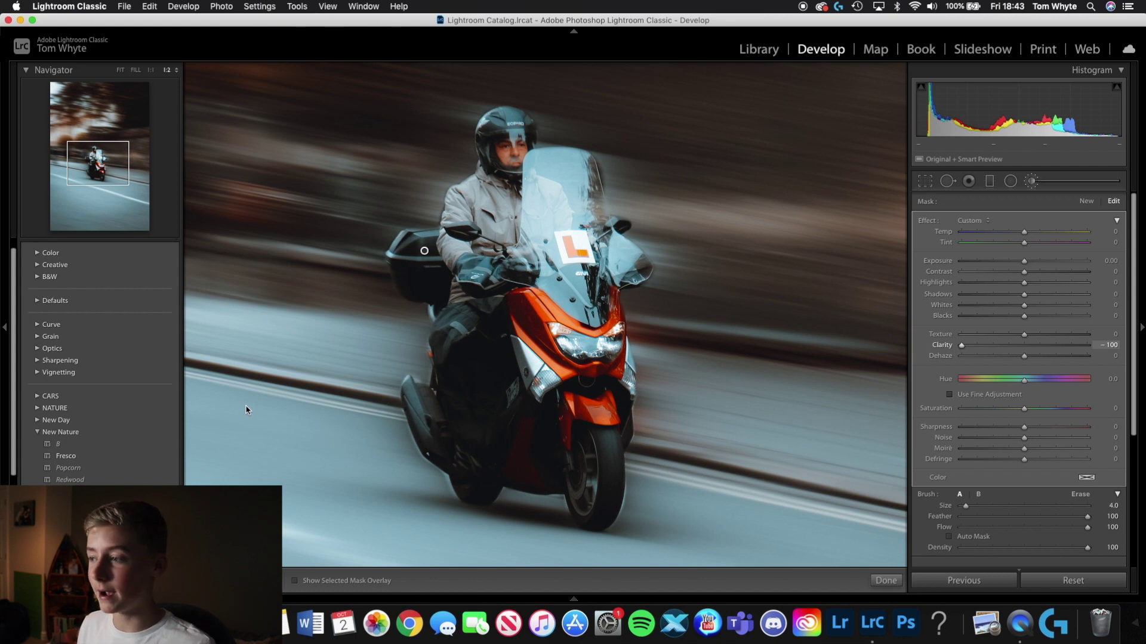
left_click_drag(961, 347, 1049, 348)
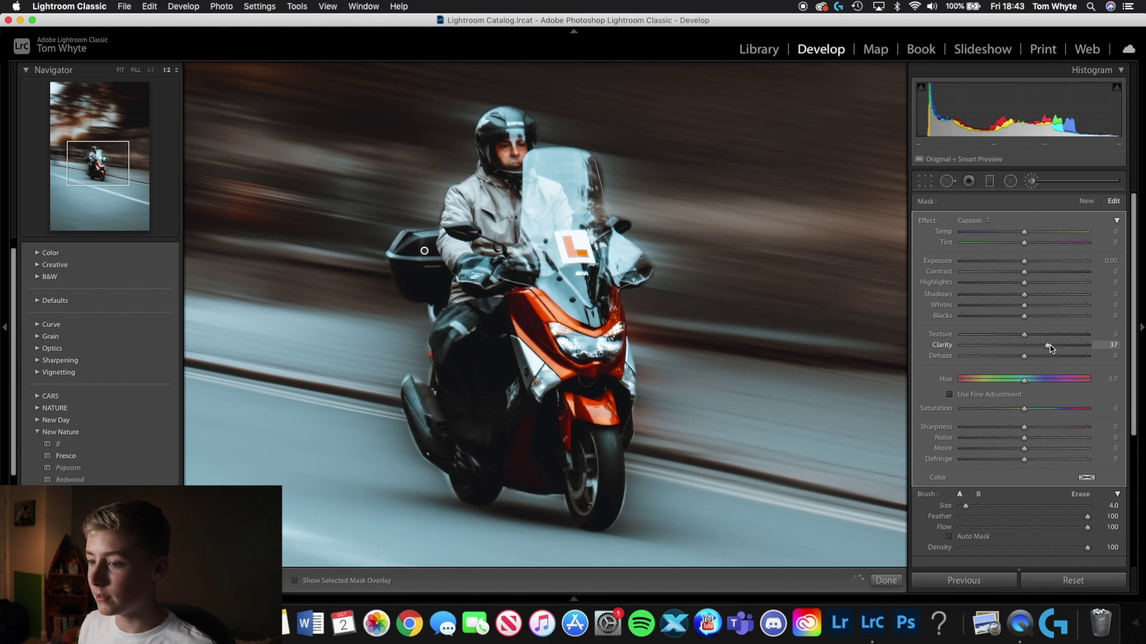
left_click(885, 582)
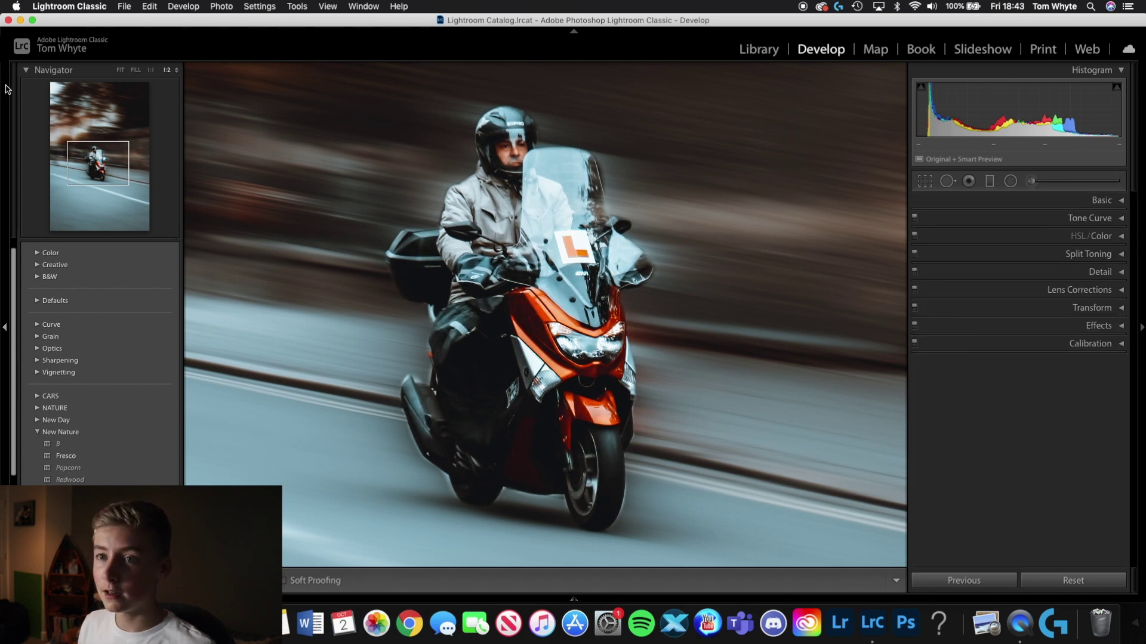
left_click(90, 72)
left_click(120, 70)
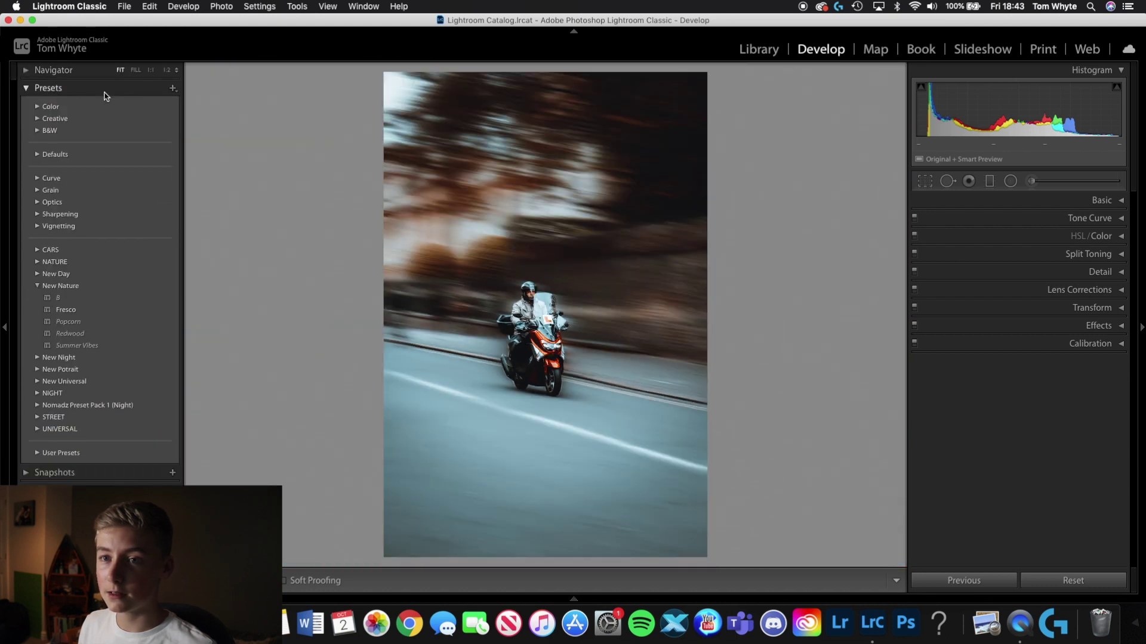
left_click(27, 70)
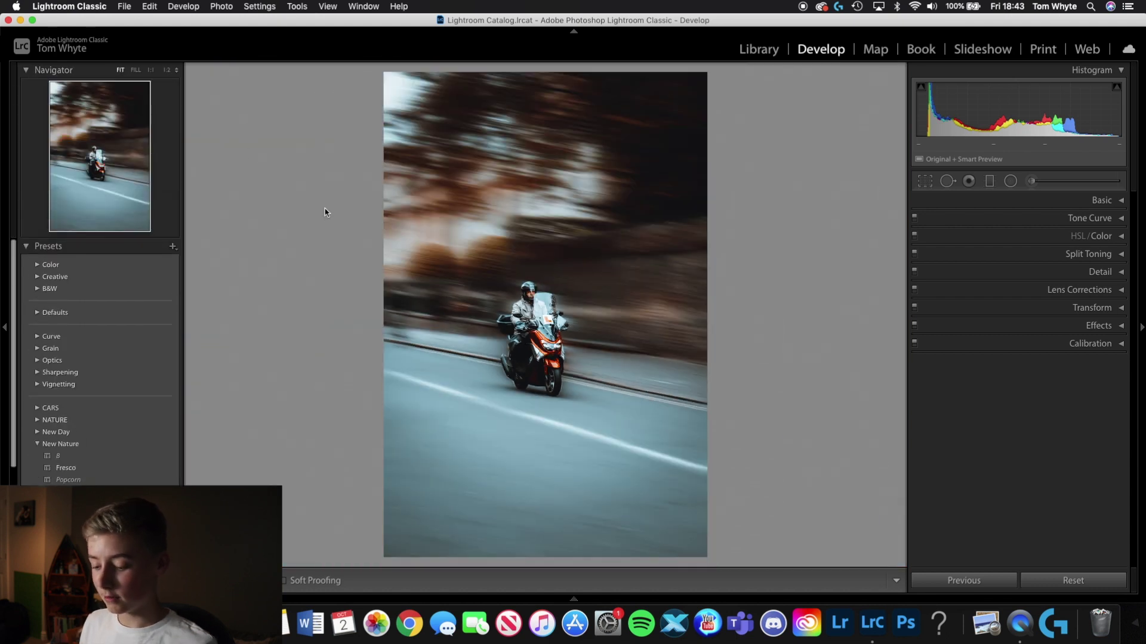
key("backslash")
key("backslash")
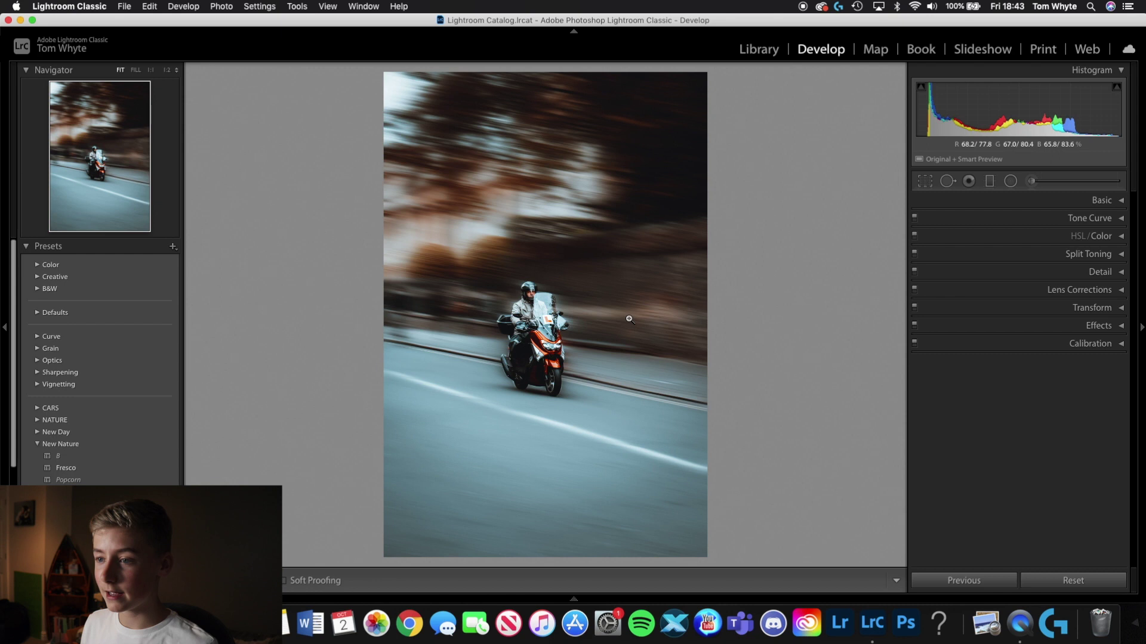